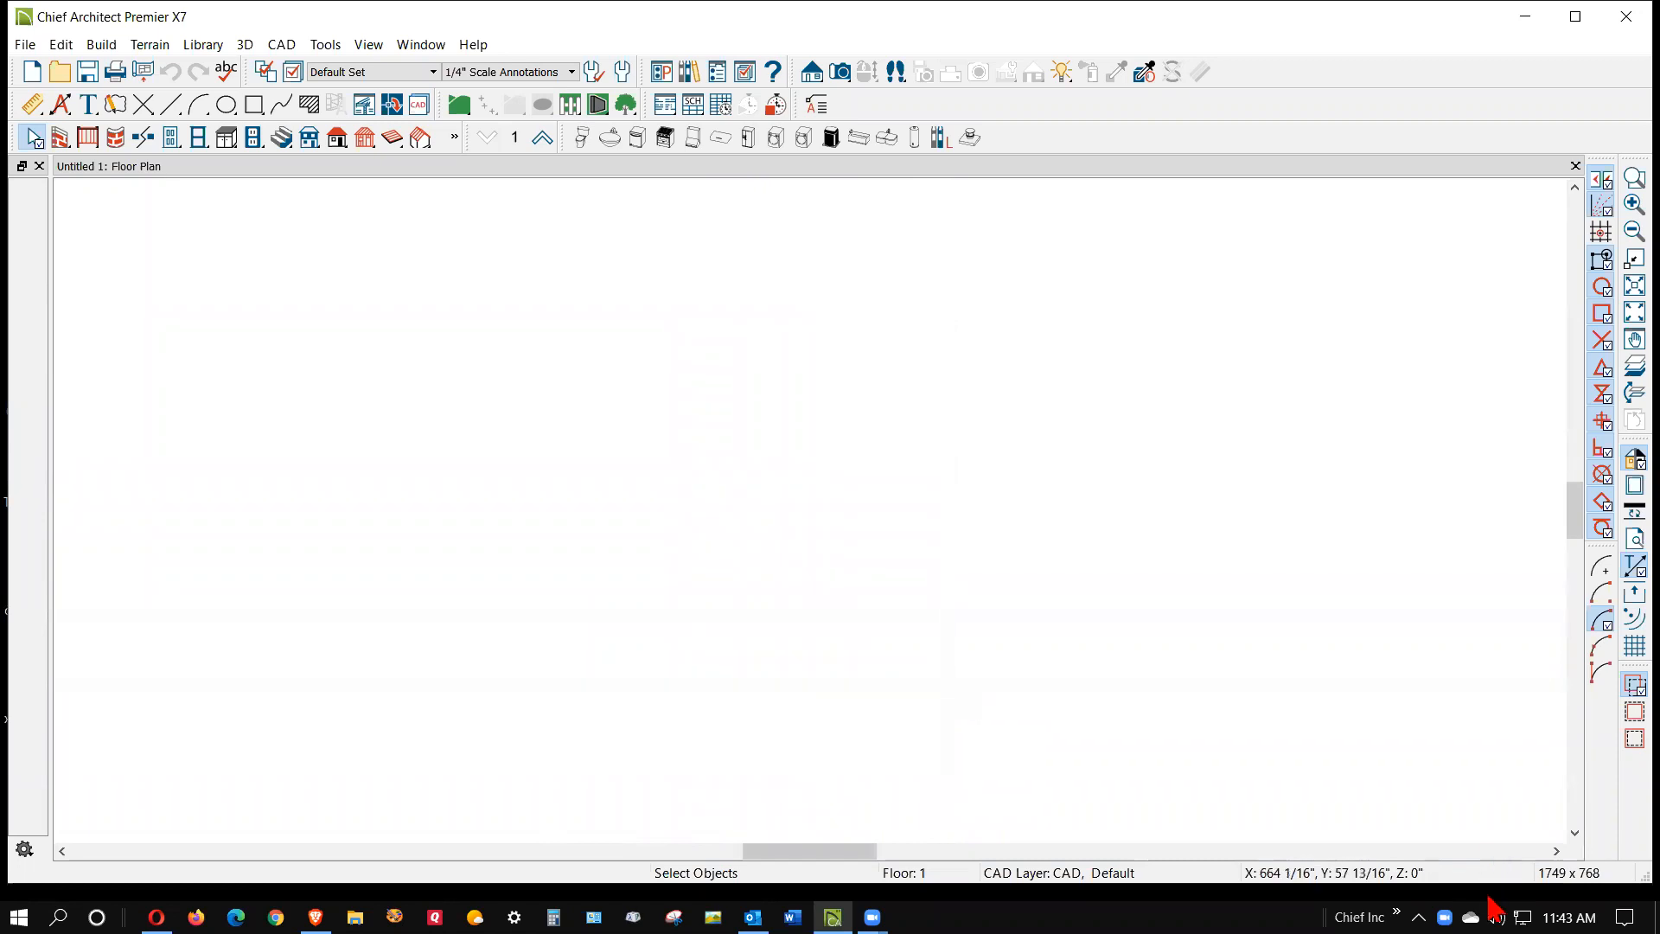
click(1396, 912)
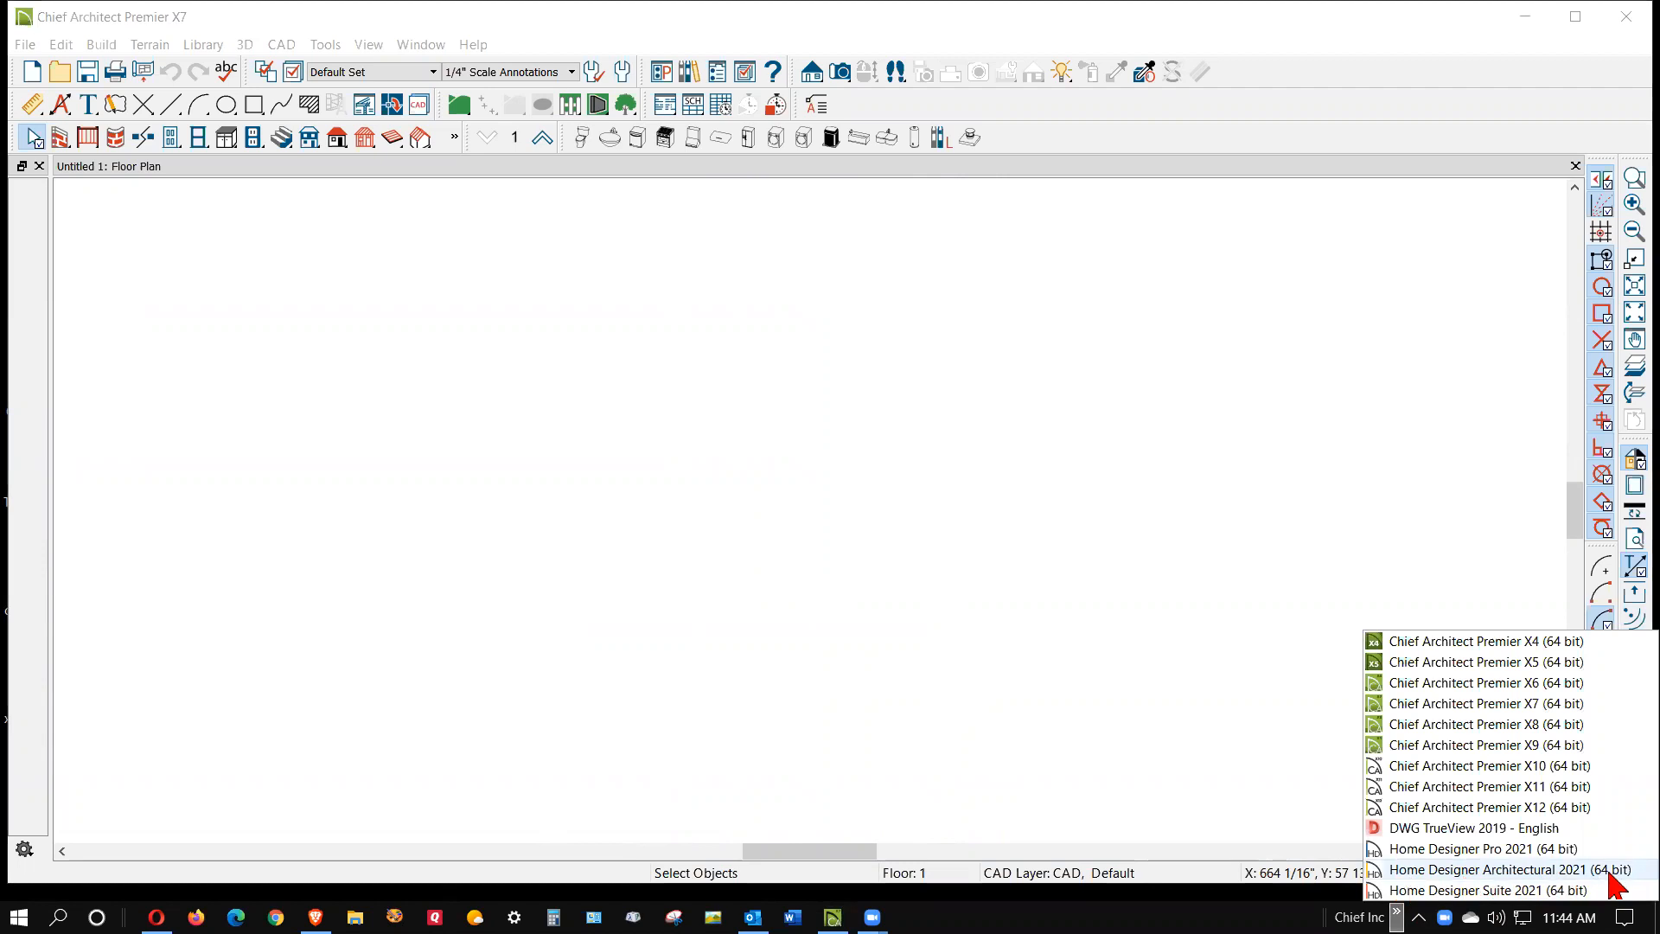
click(1183, 873)
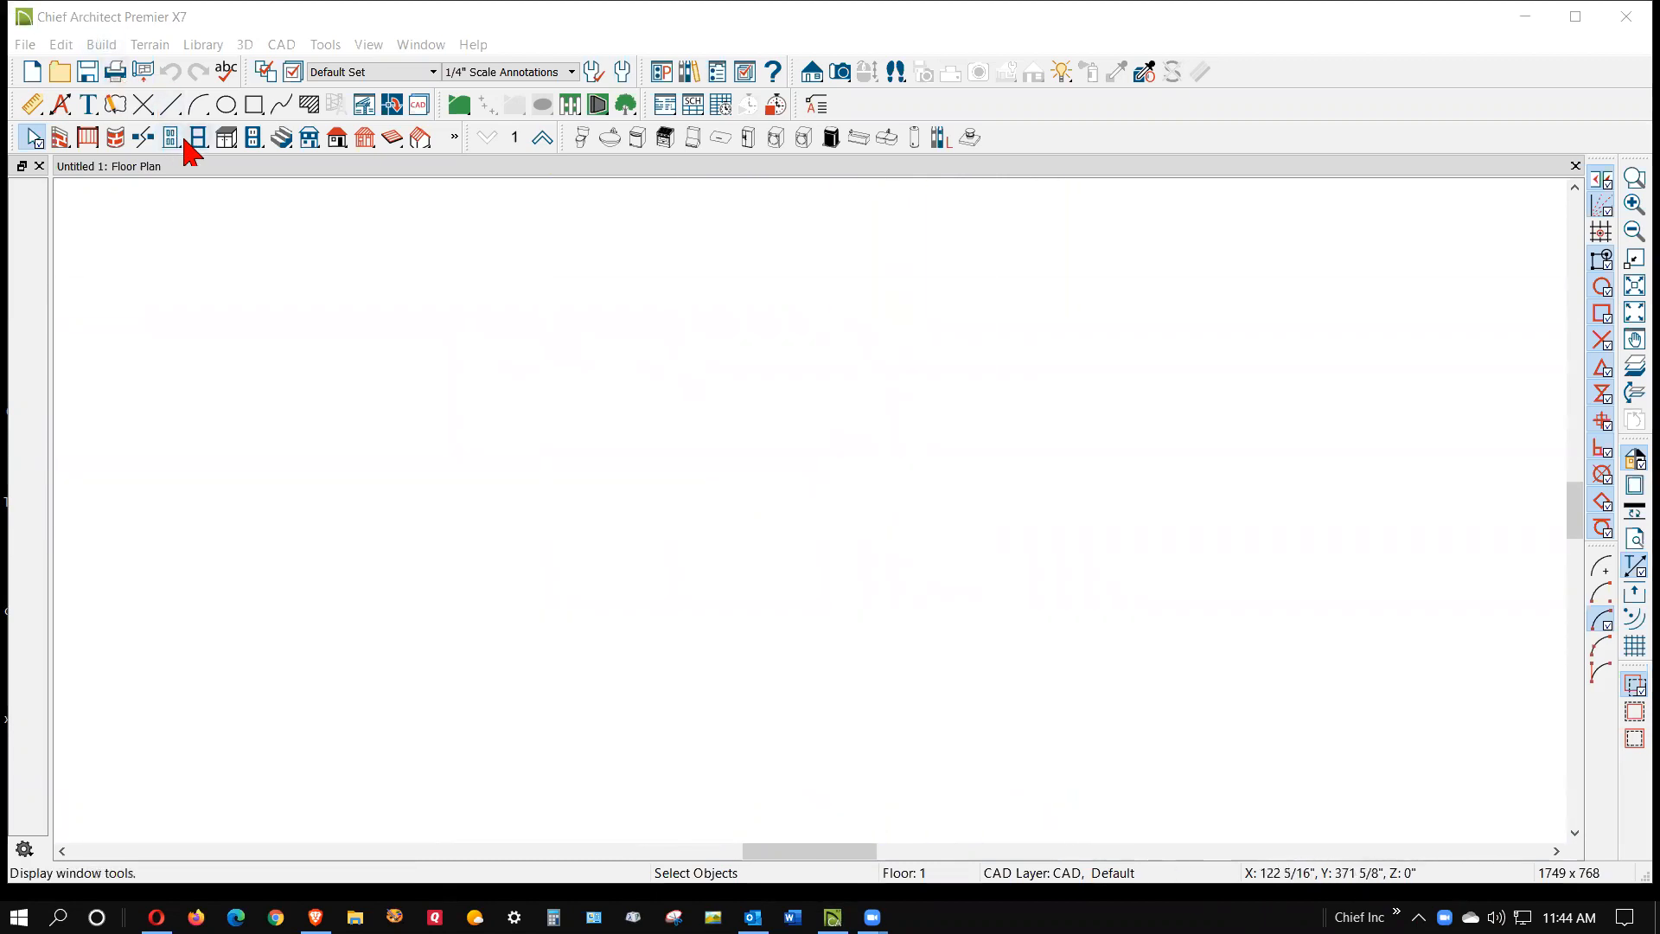
- Draw two separate rectangular rooms side by side with straight exterior walls, about 82 sq ft and about 78 sq ft
click(59, 137)
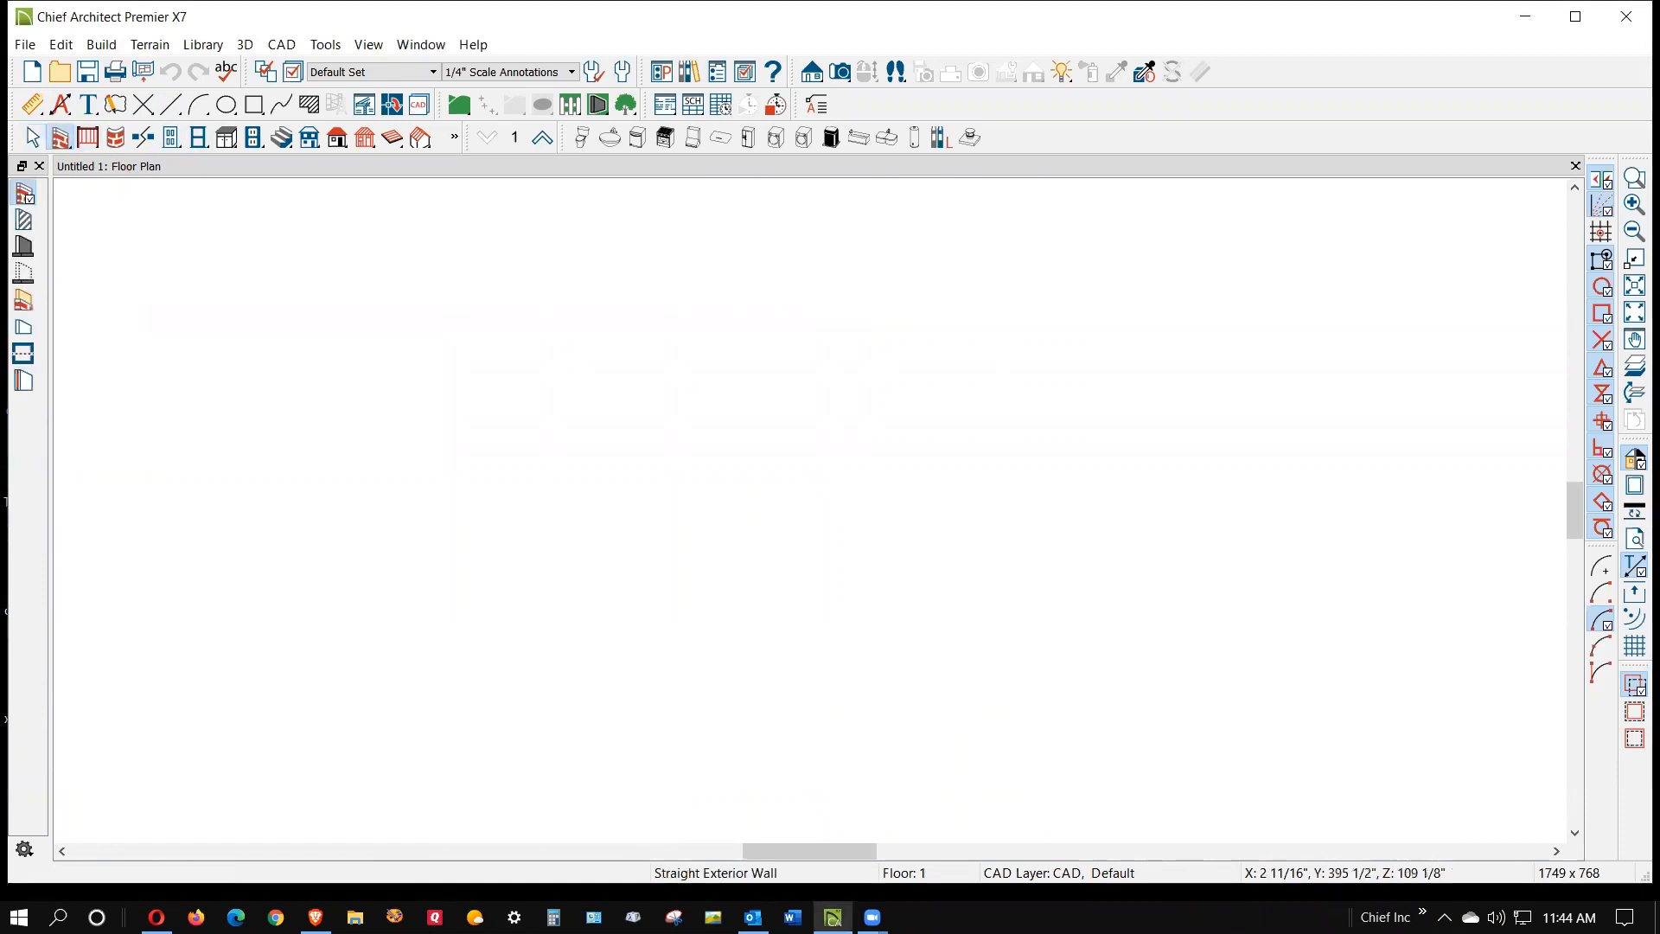
mouse_move(486, 649)
mouse_down()
mouse_move(486, 438)
mouse_move(746, 444)
mouse_move(734, 439)
mouse_up()
mouse_move(733, 438)
mouse_down()
mouse_move(737, 657)
mouse_move(487, 649)
mouse_up()
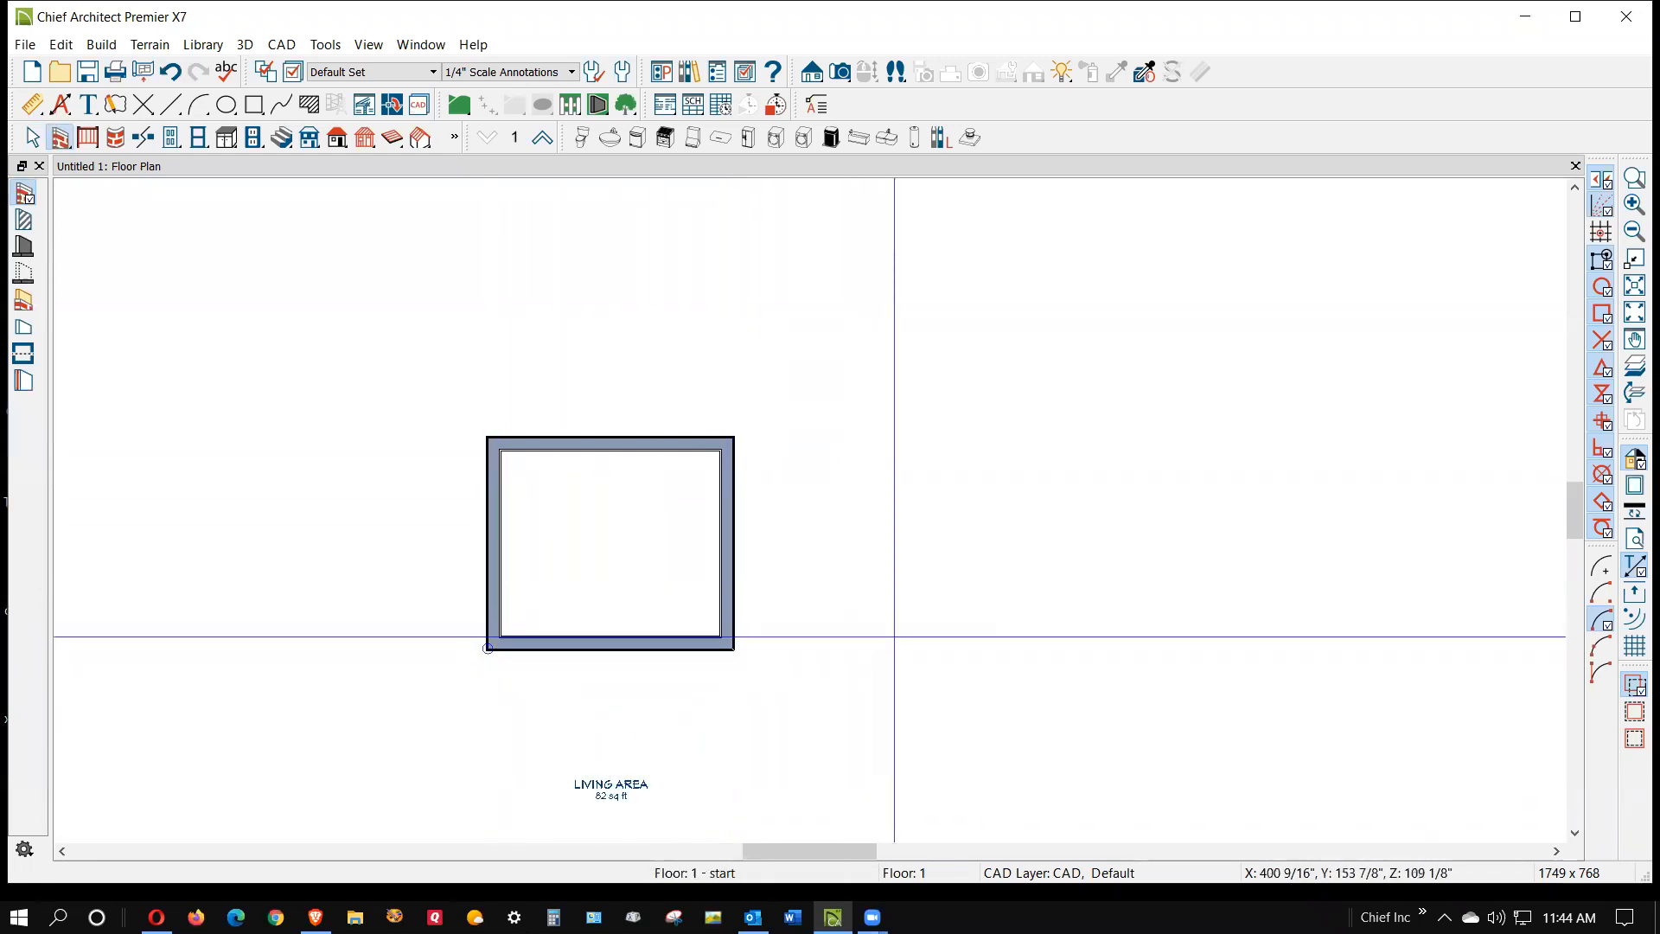
mouse_move(903, 648)
mouse_down()
mouse_move(903, 442)
mouse_move(1139, 445)
mouse_up()
mouse_move(1138, 446)
mouse_down()
mouse_move(1139, 652)
mouse_move(903, 649)
mouse_up()
key(space)
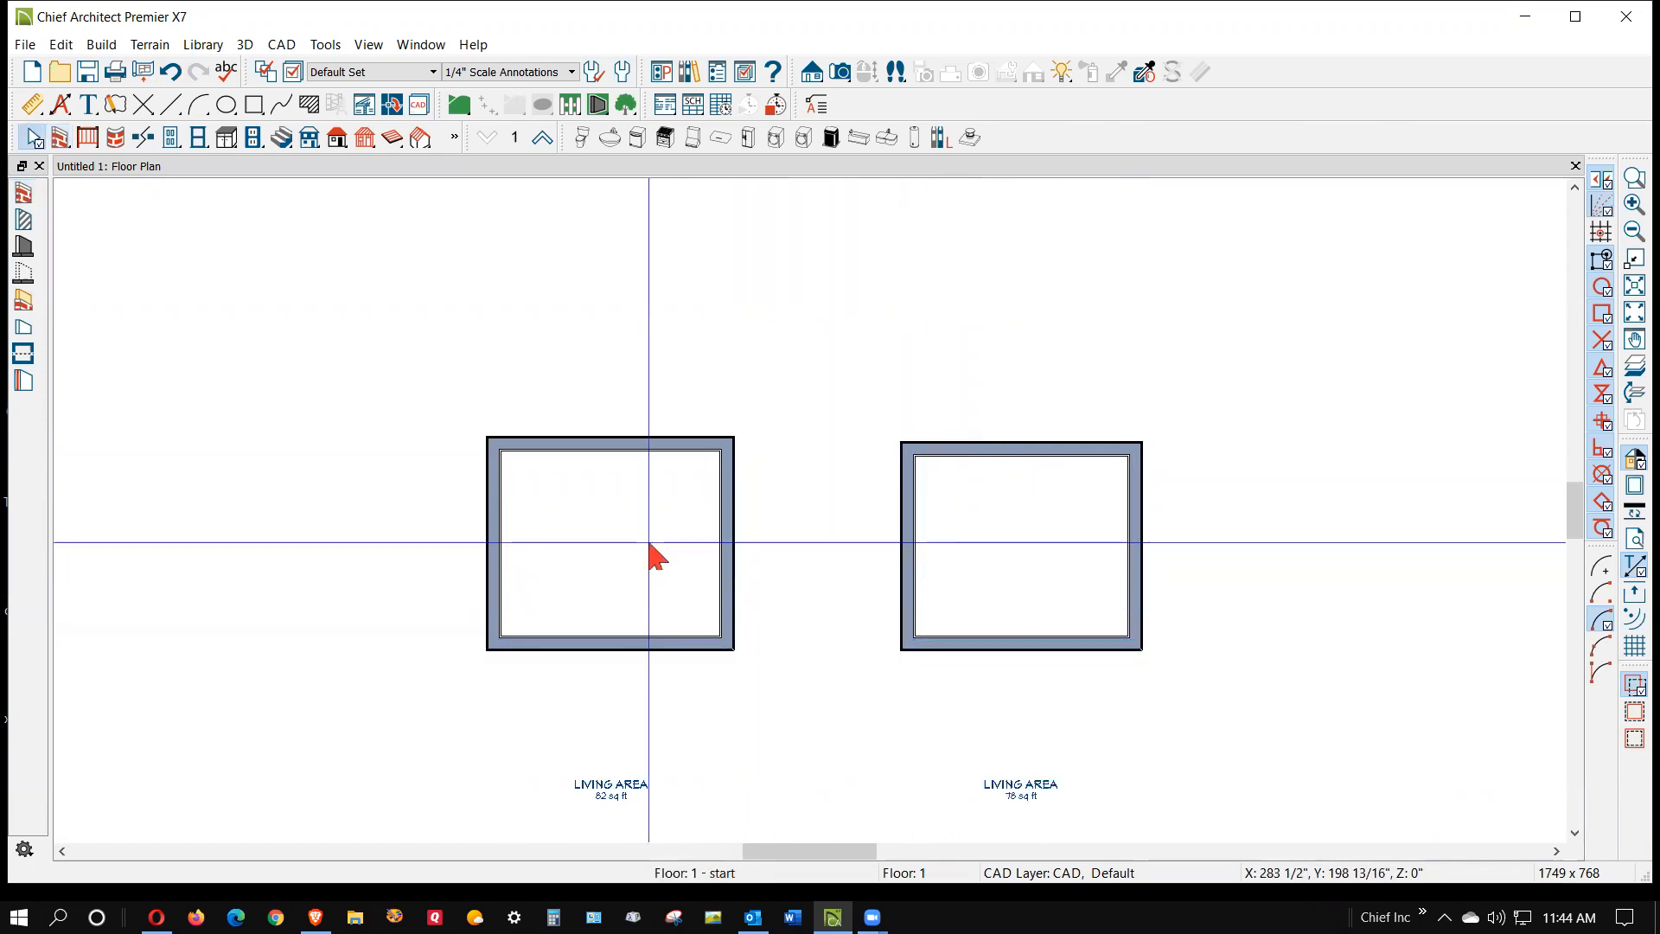
- Review the structure elevations of the first, 82 sq ft room without changing them
double_click(655, 555)
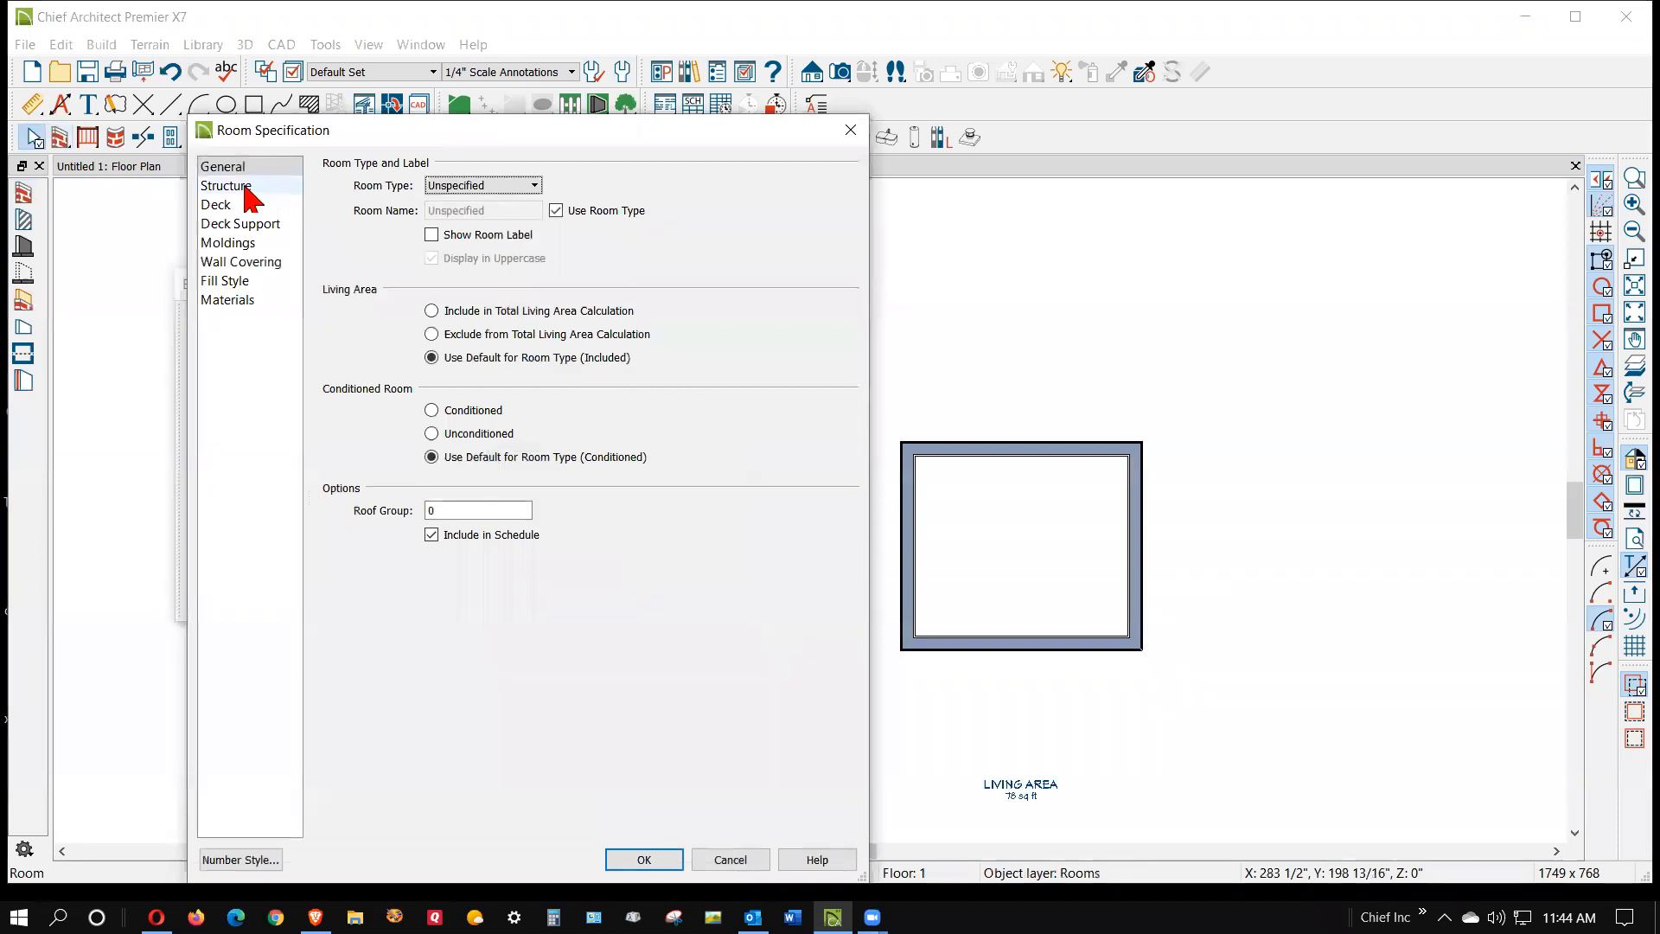
click(242, 186)
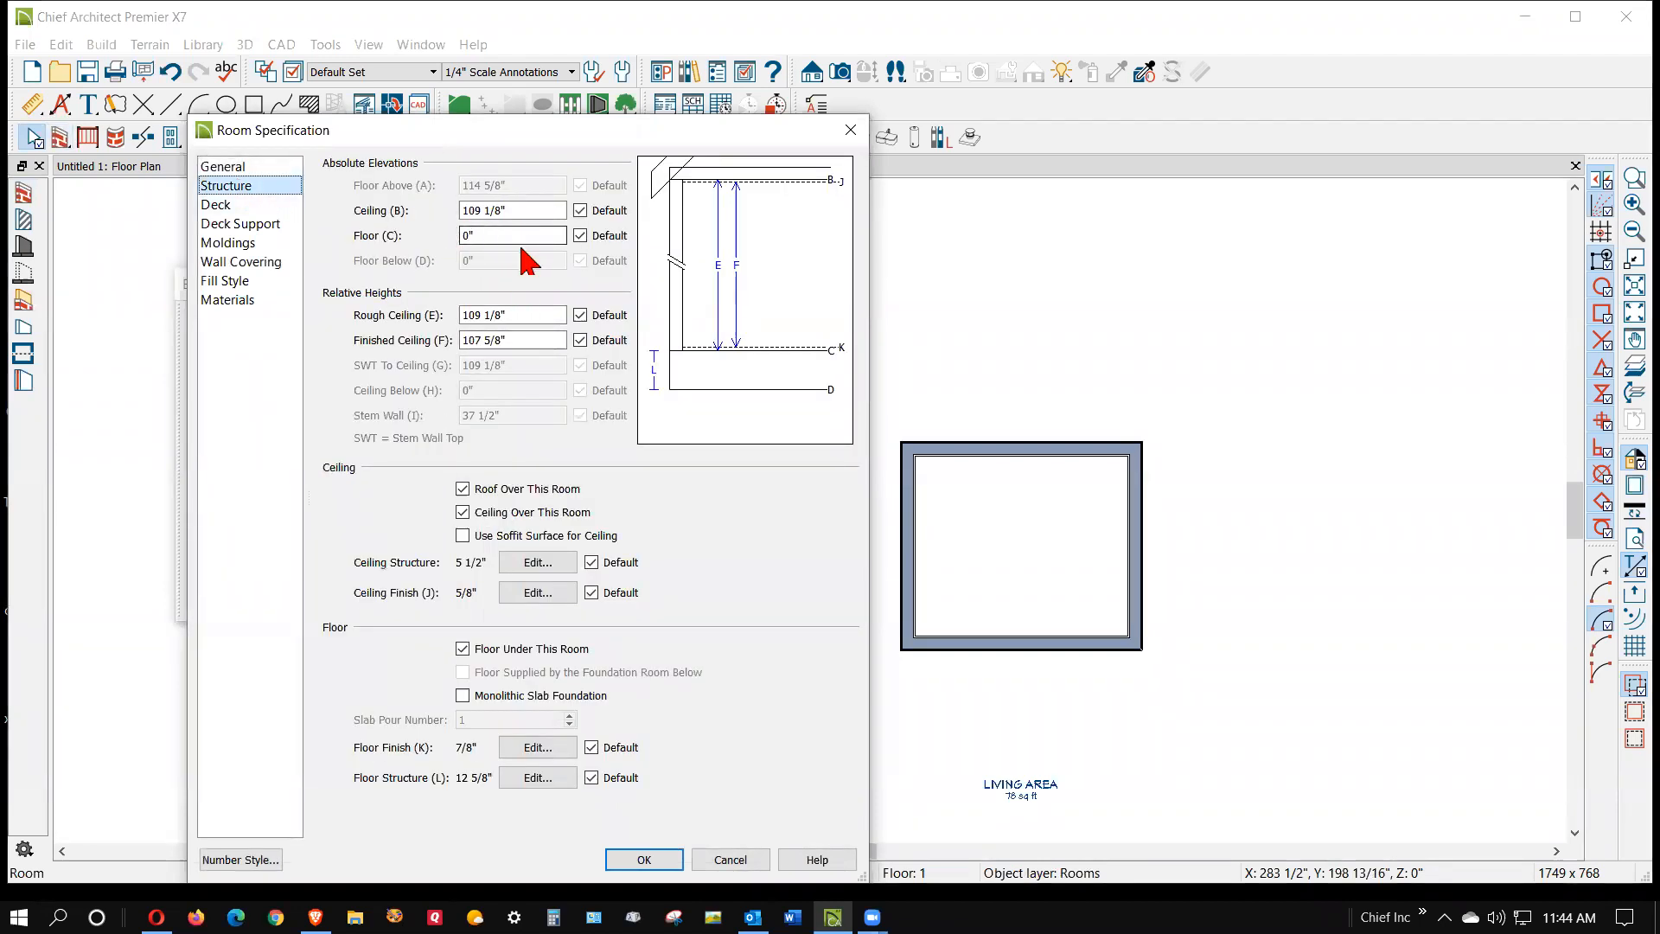
click(724, 860)
- Set the absolute floor elevation of the second, 78 sq ft room to -34"
click(1035, 544)
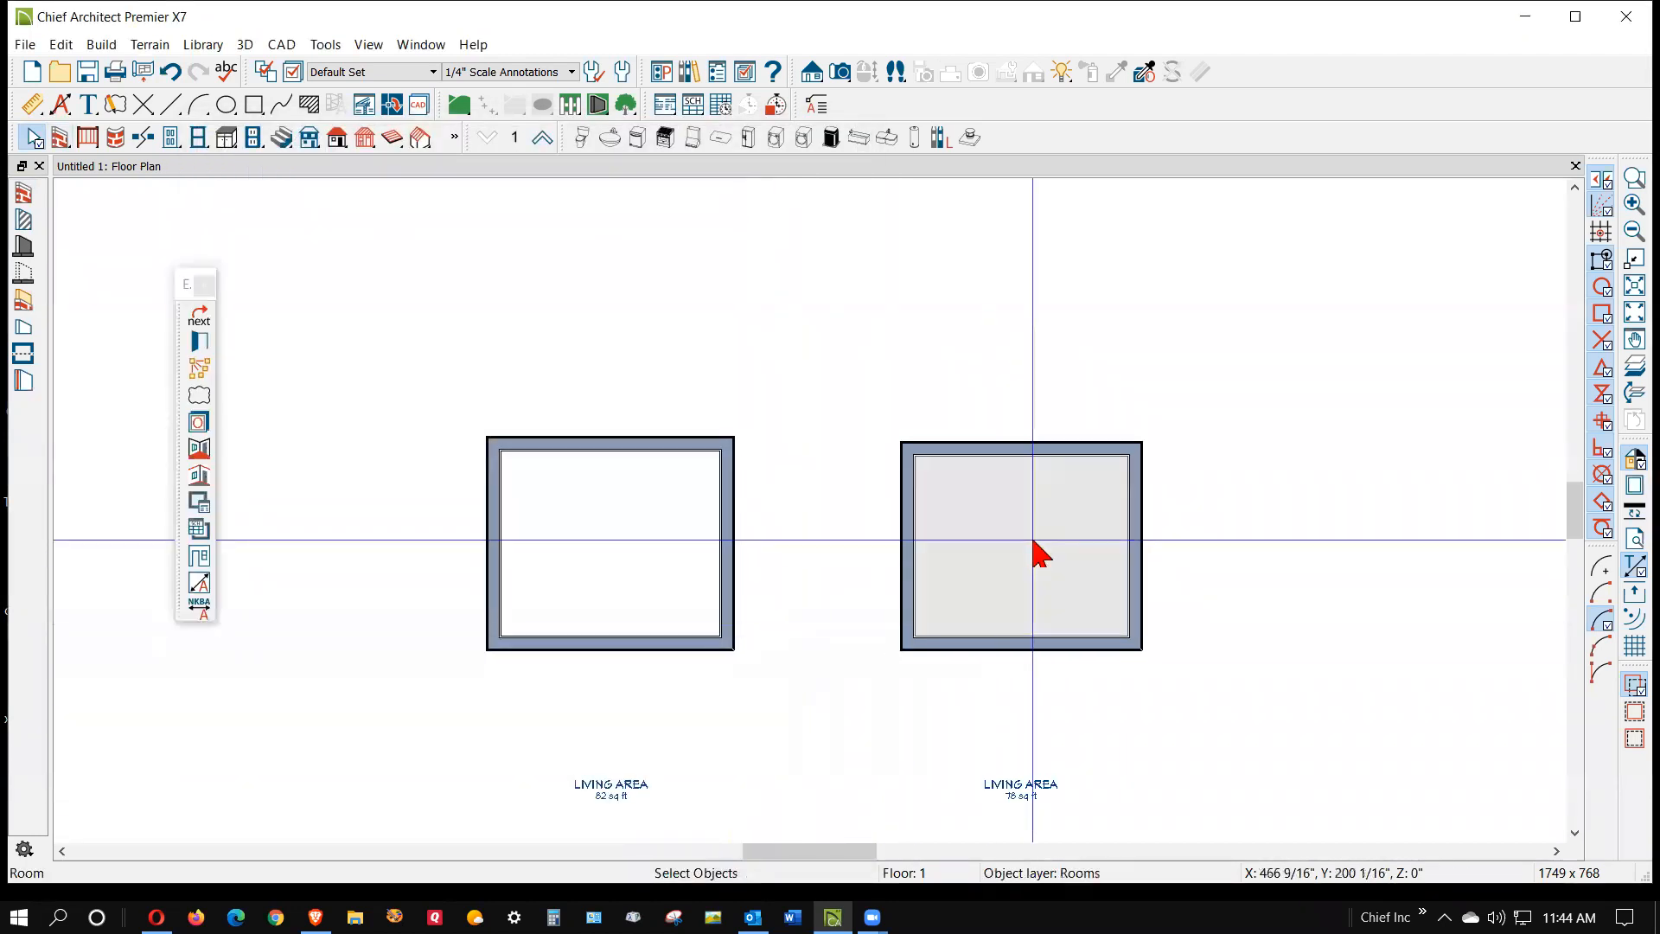
double_click(1035, 545)
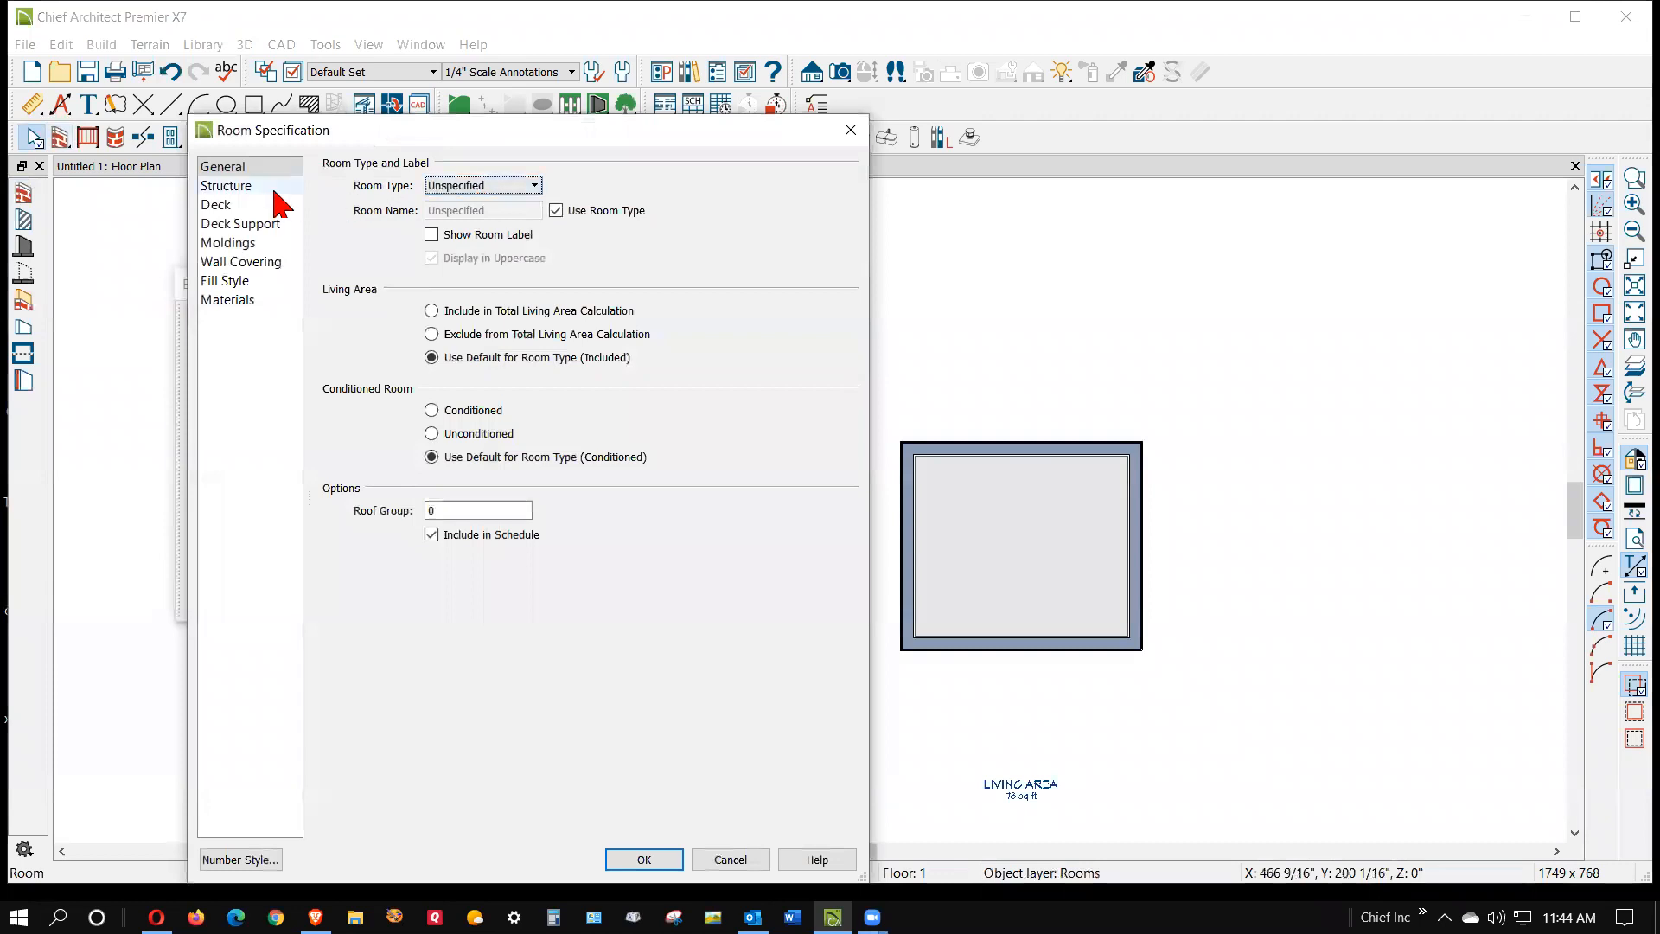
click(226, 186)
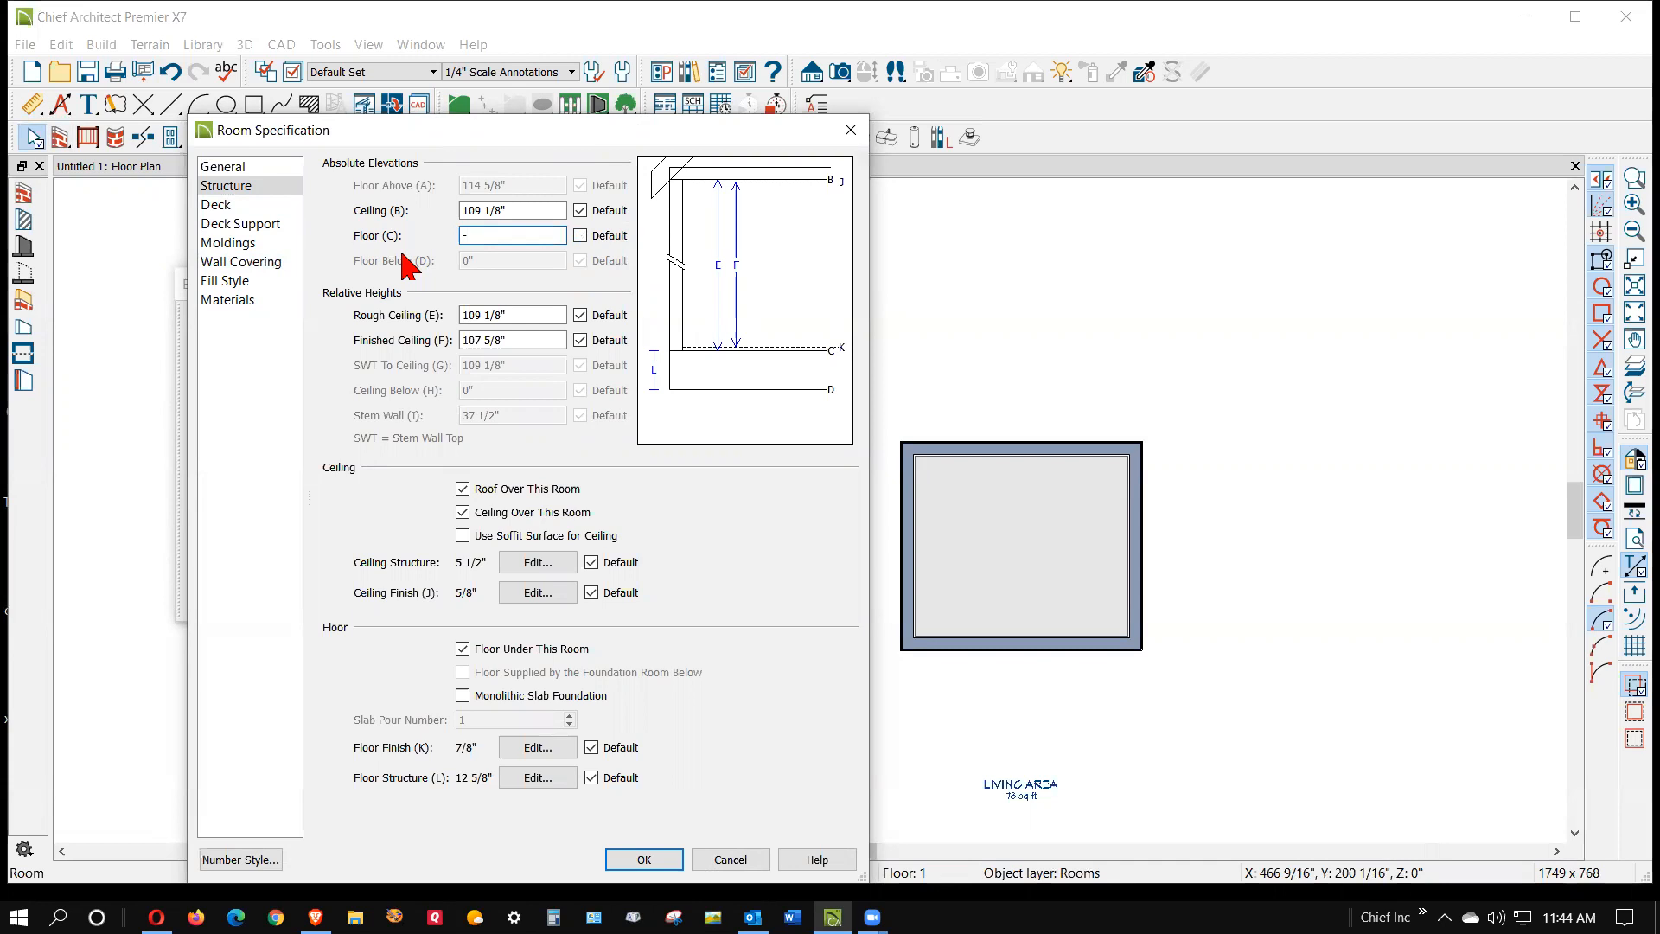
click(635, 860)
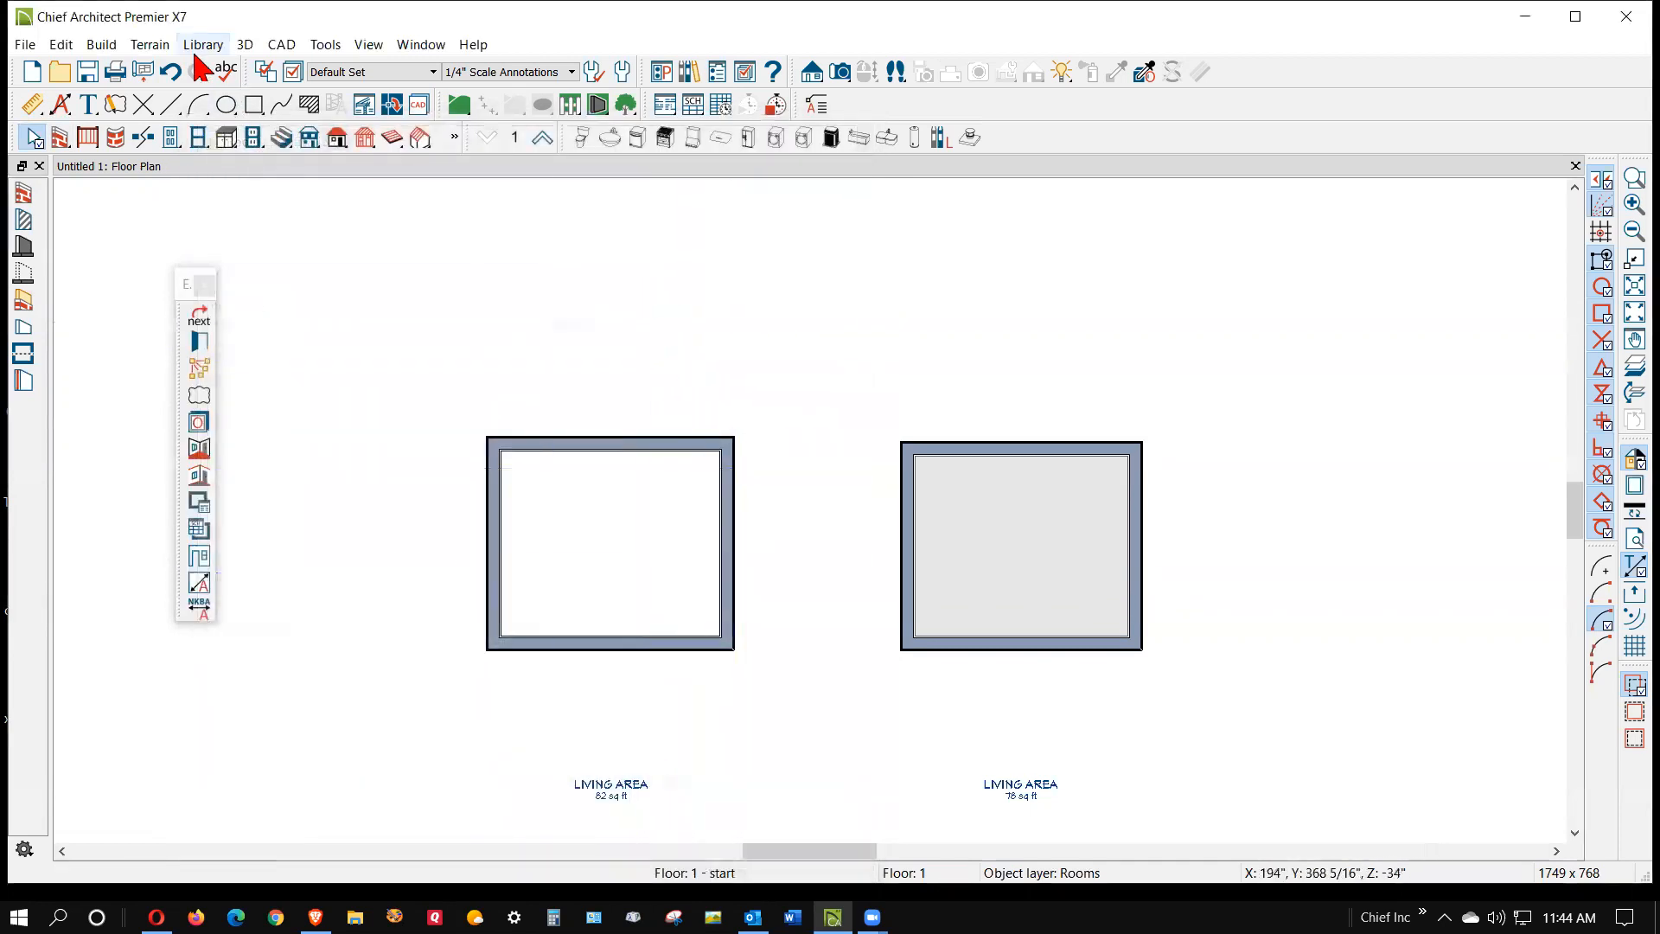
- Create a terrain perimeter around both rooms and pull its front edge in closer to them
click(154, 45)
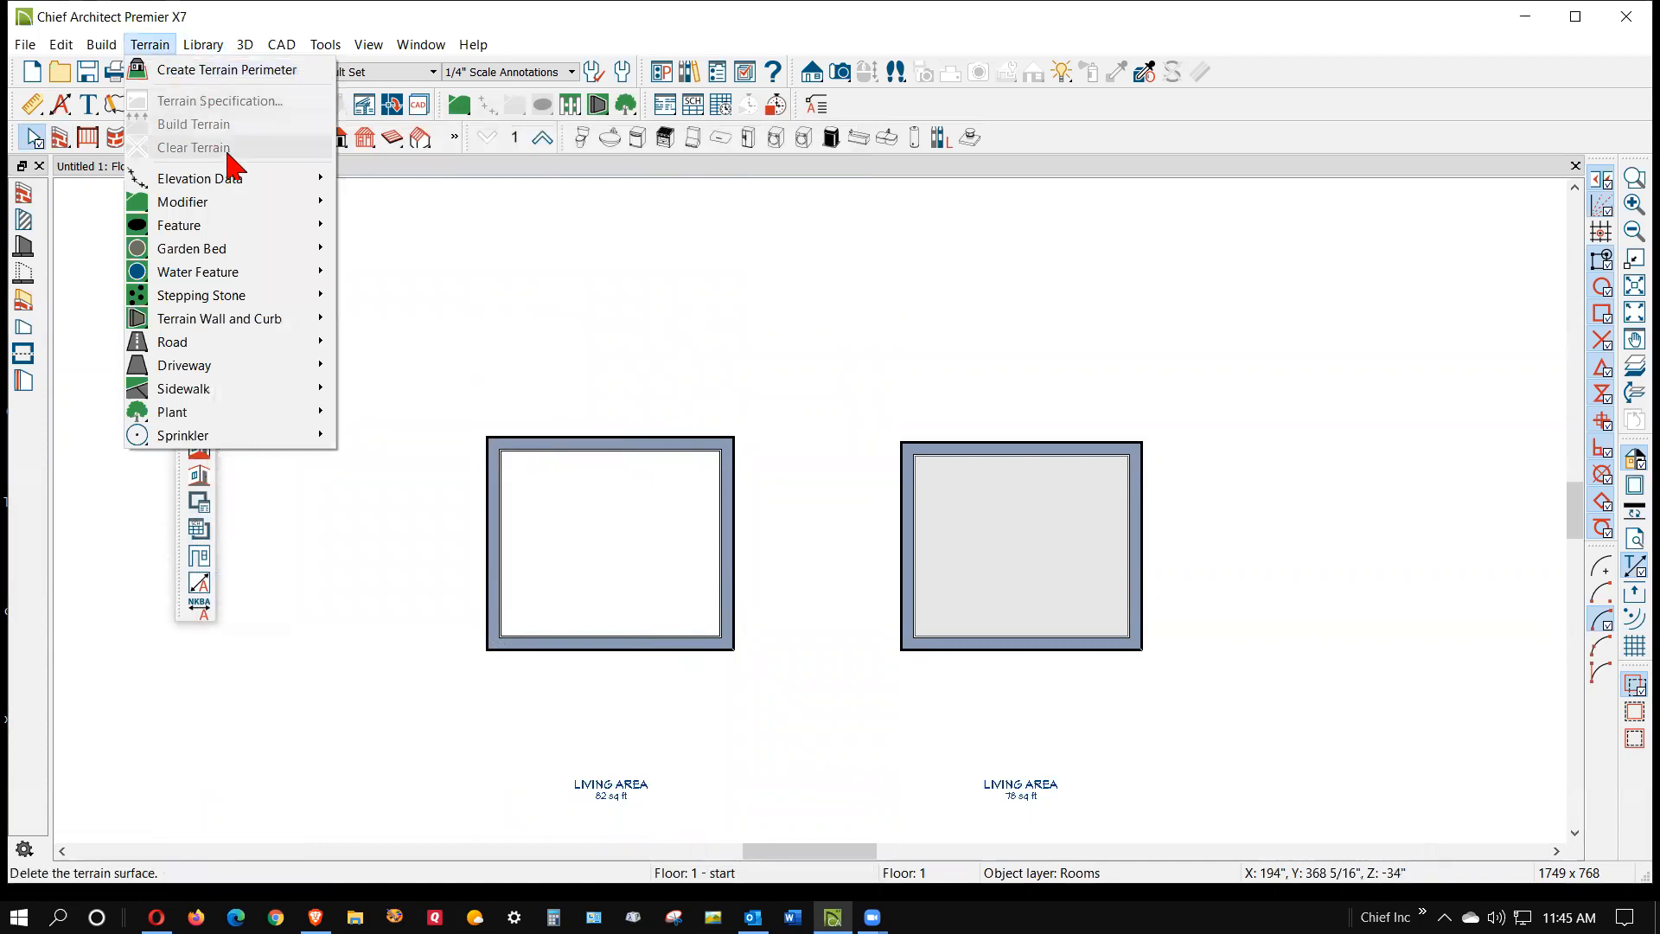
click(226, 70)
scroll(911, 443, down, 2)
scroll(879, 325, down, 4)
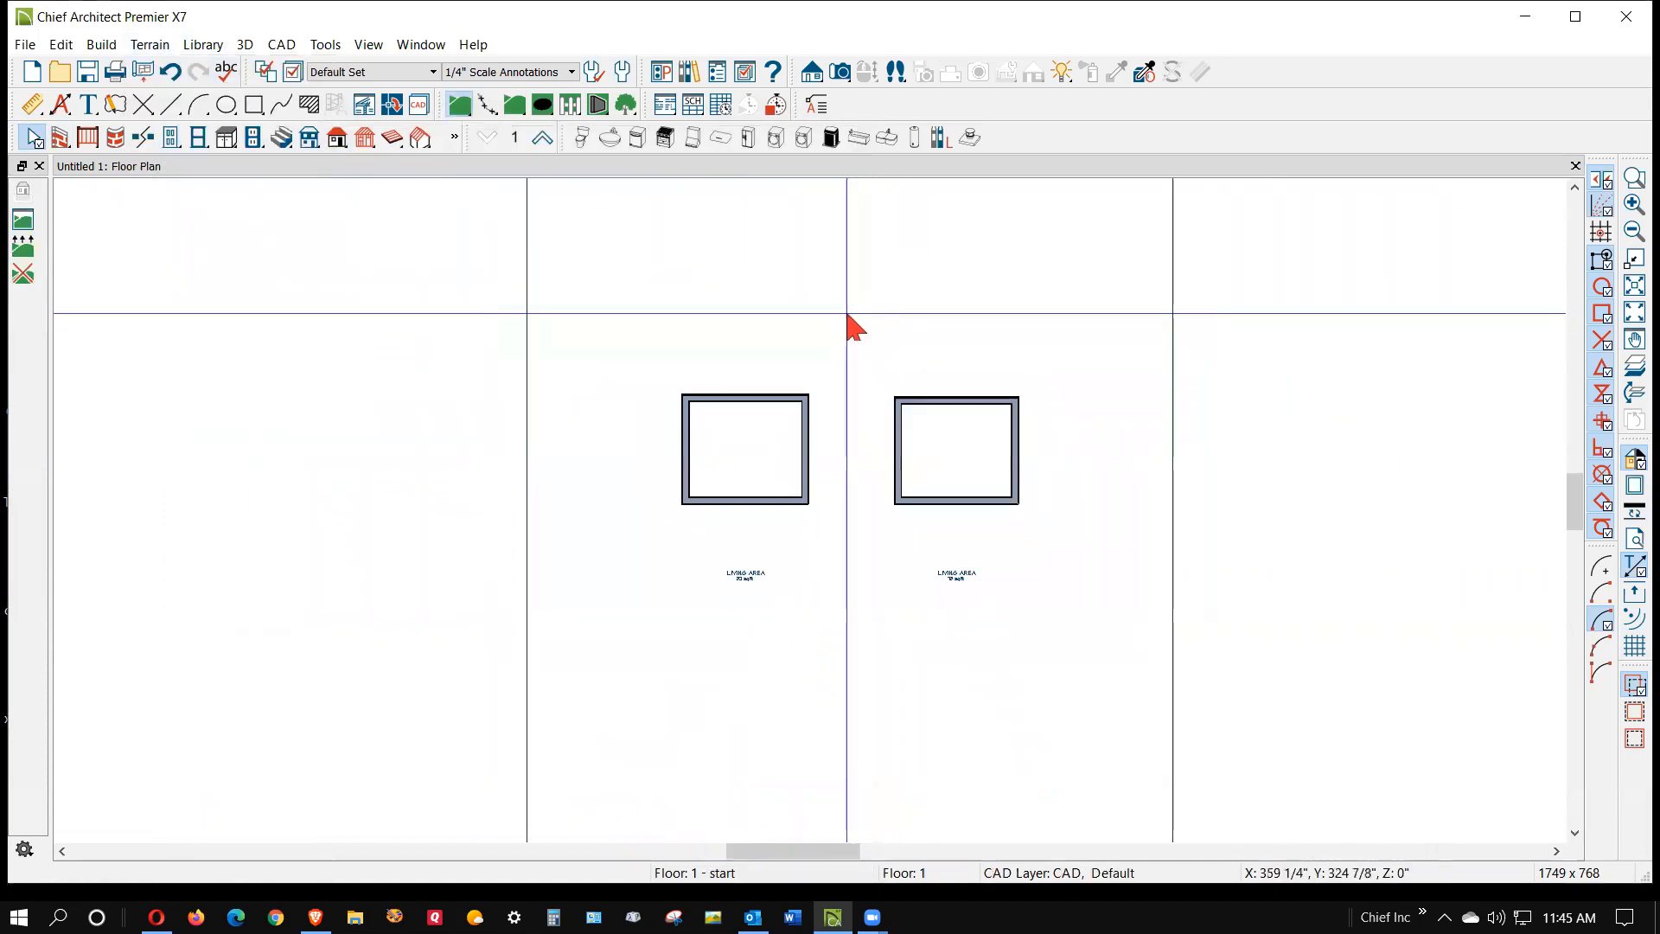
click(891, 784)
drag(889, 783, 879, 515)
key(Escape)
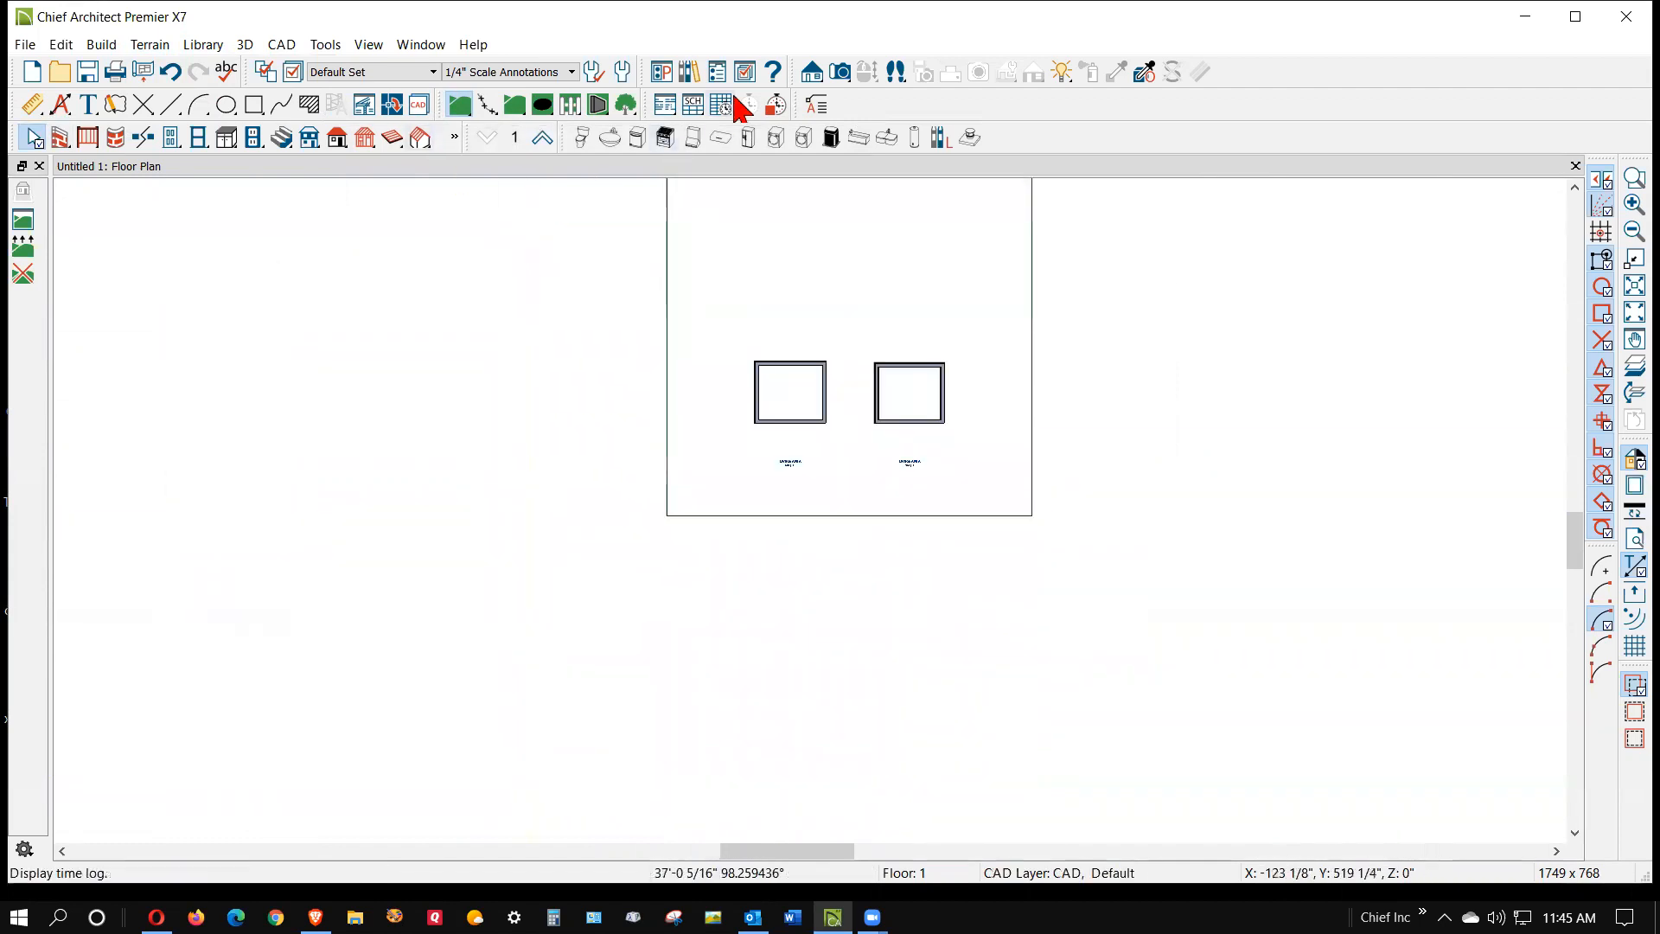
- Check an exterior elevation of both rooms, and create a cross section cutting through them and the terrain
click(811, 73)
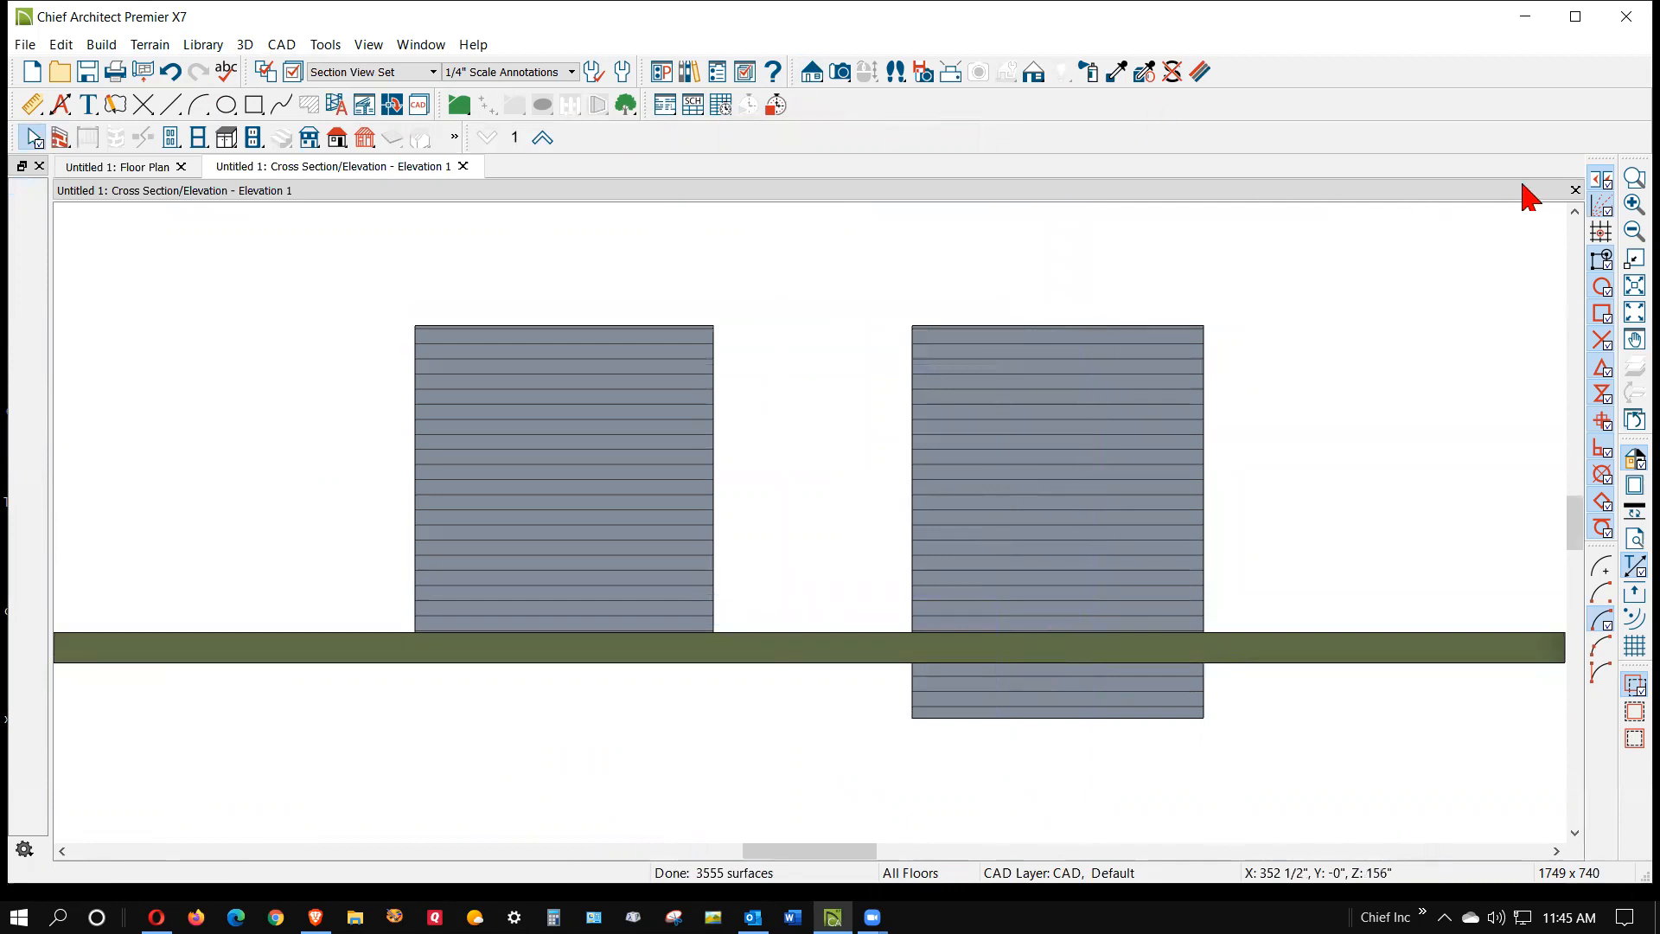
click(1576, 189)
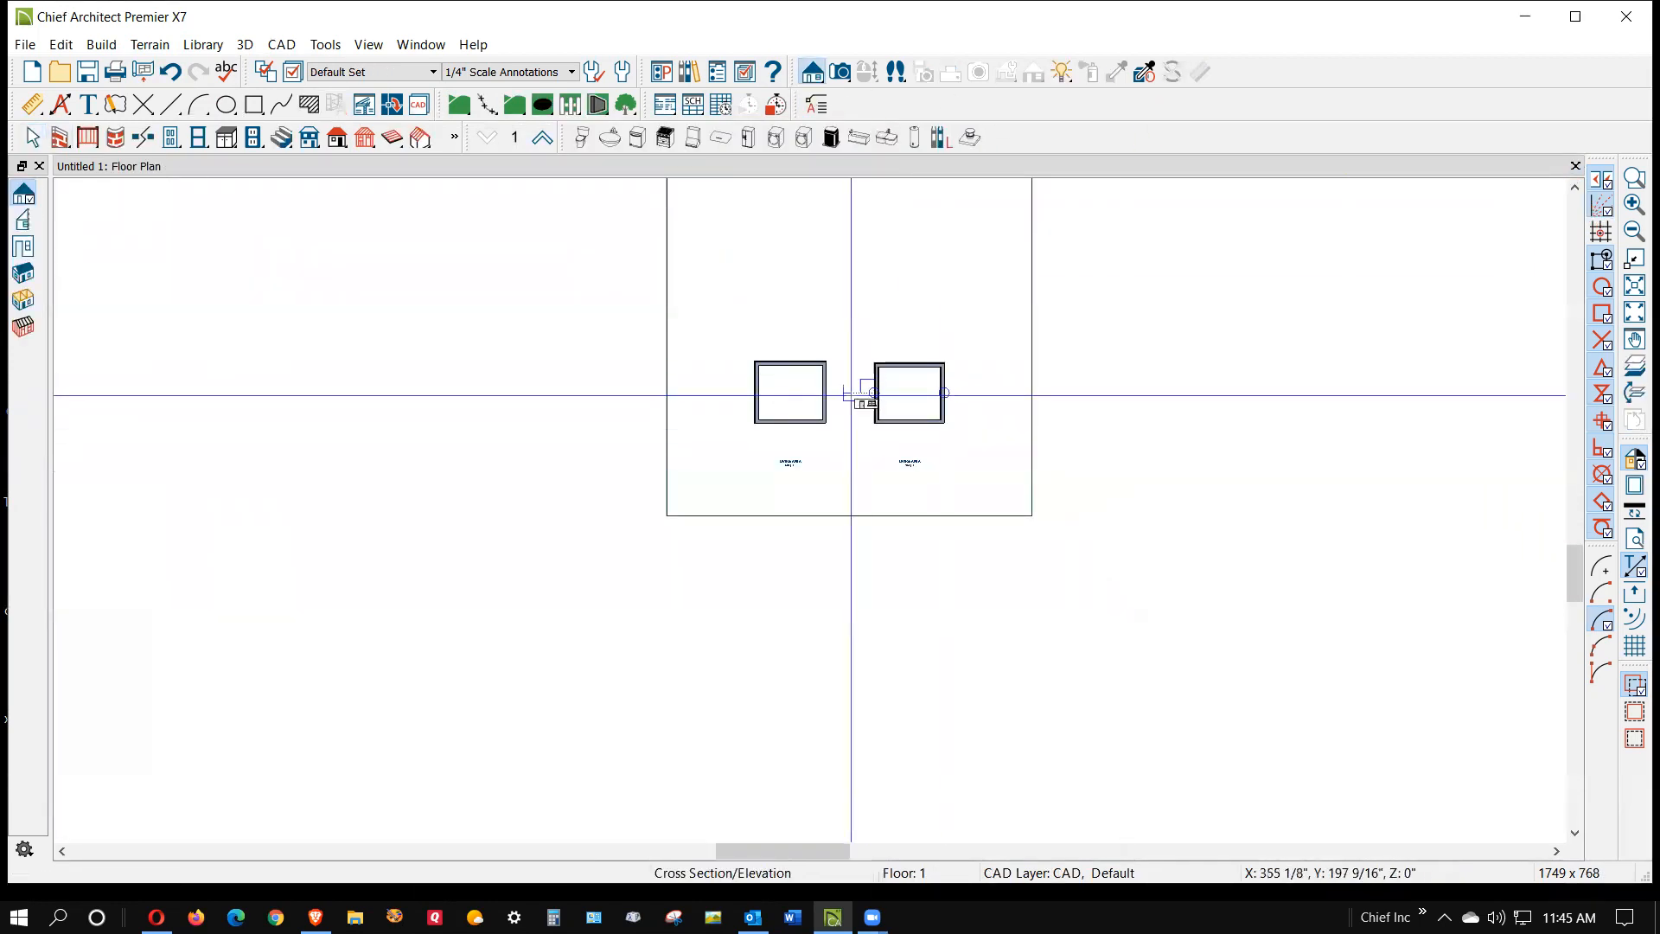
drag(846, 404, 843, 184)
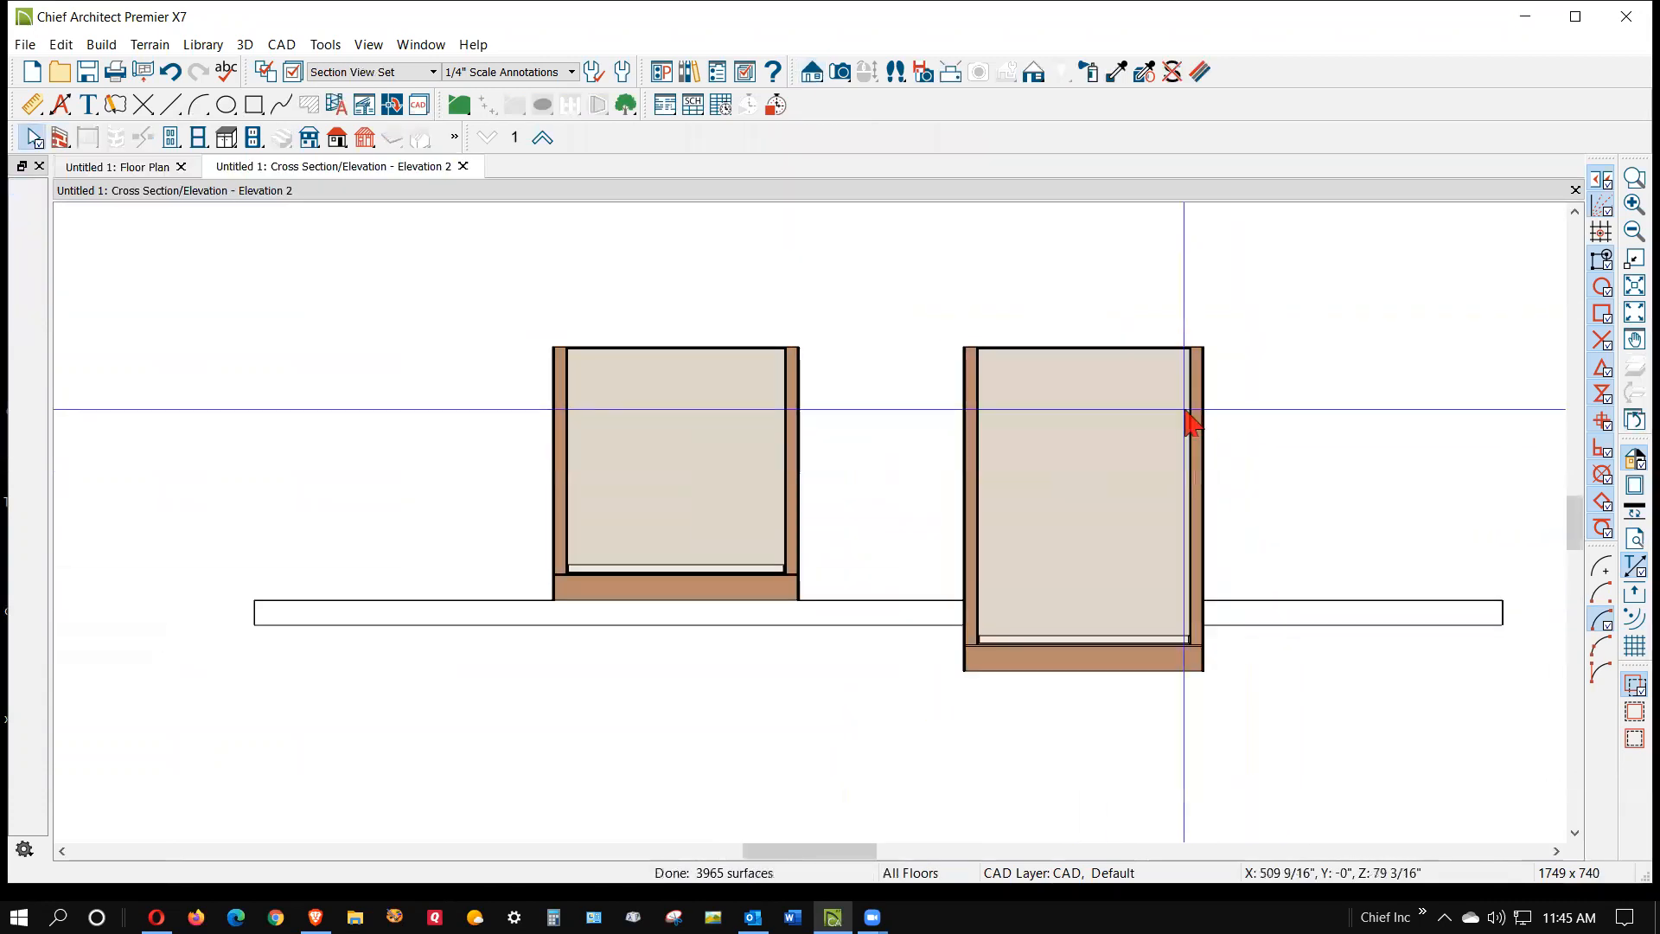
scroll(1186, 411, down, 1)
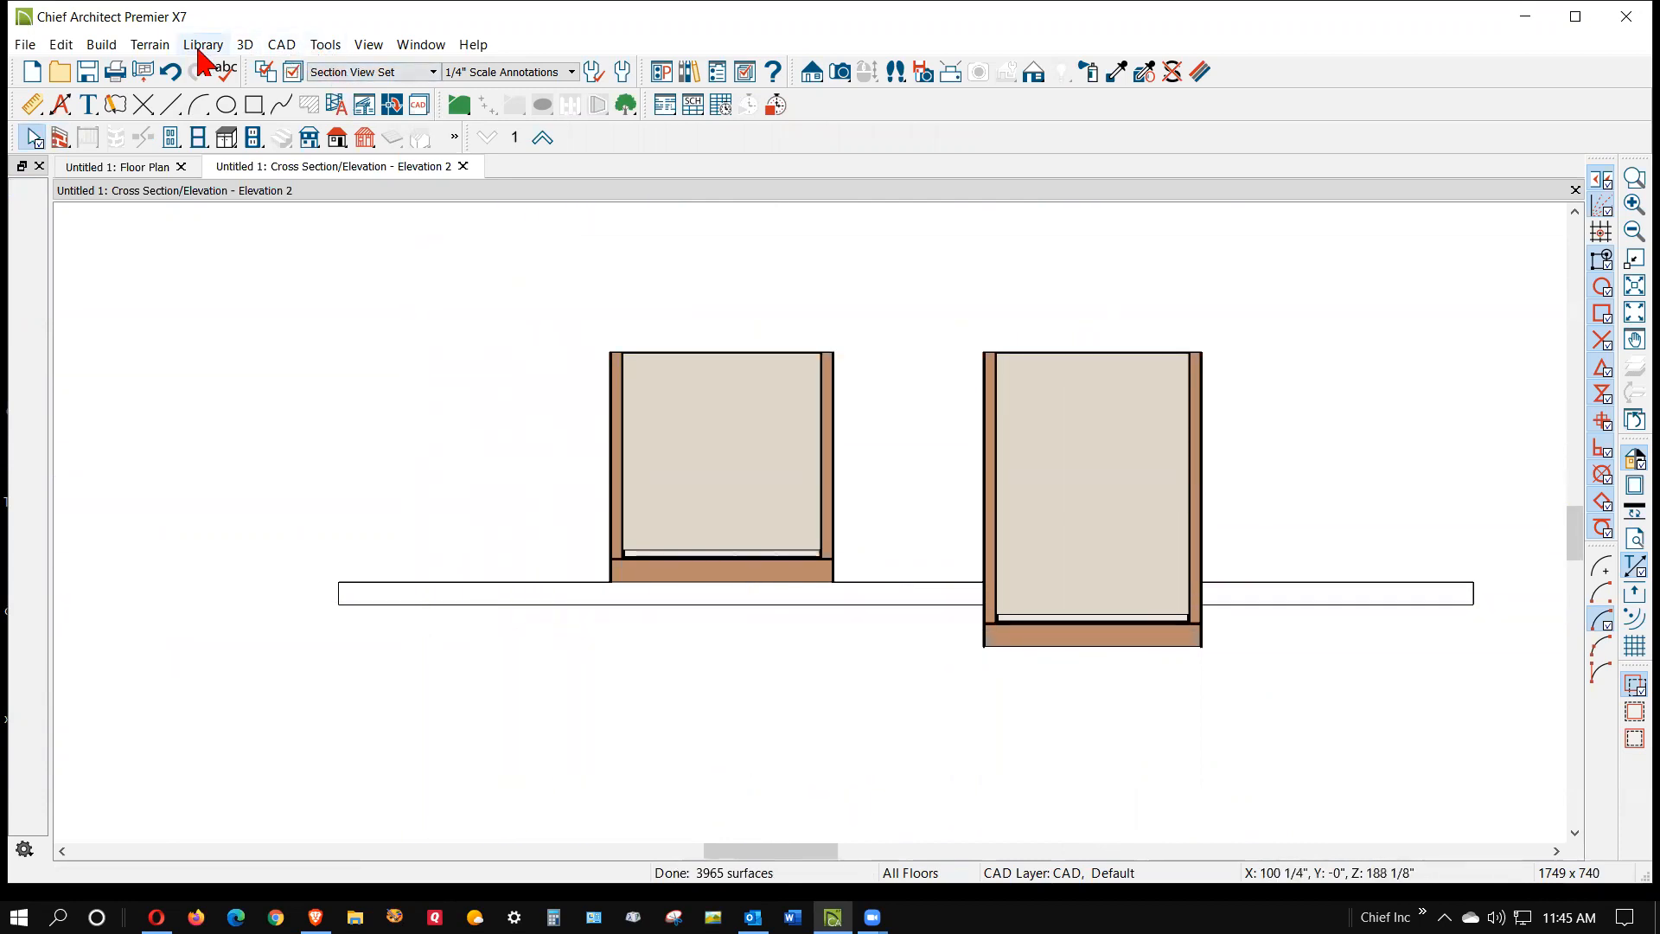
- Set the terrain's building pad subfloor height above terrain to 34" instead of automatic, and inspect the terrain at the lowered room
click(148, 44)
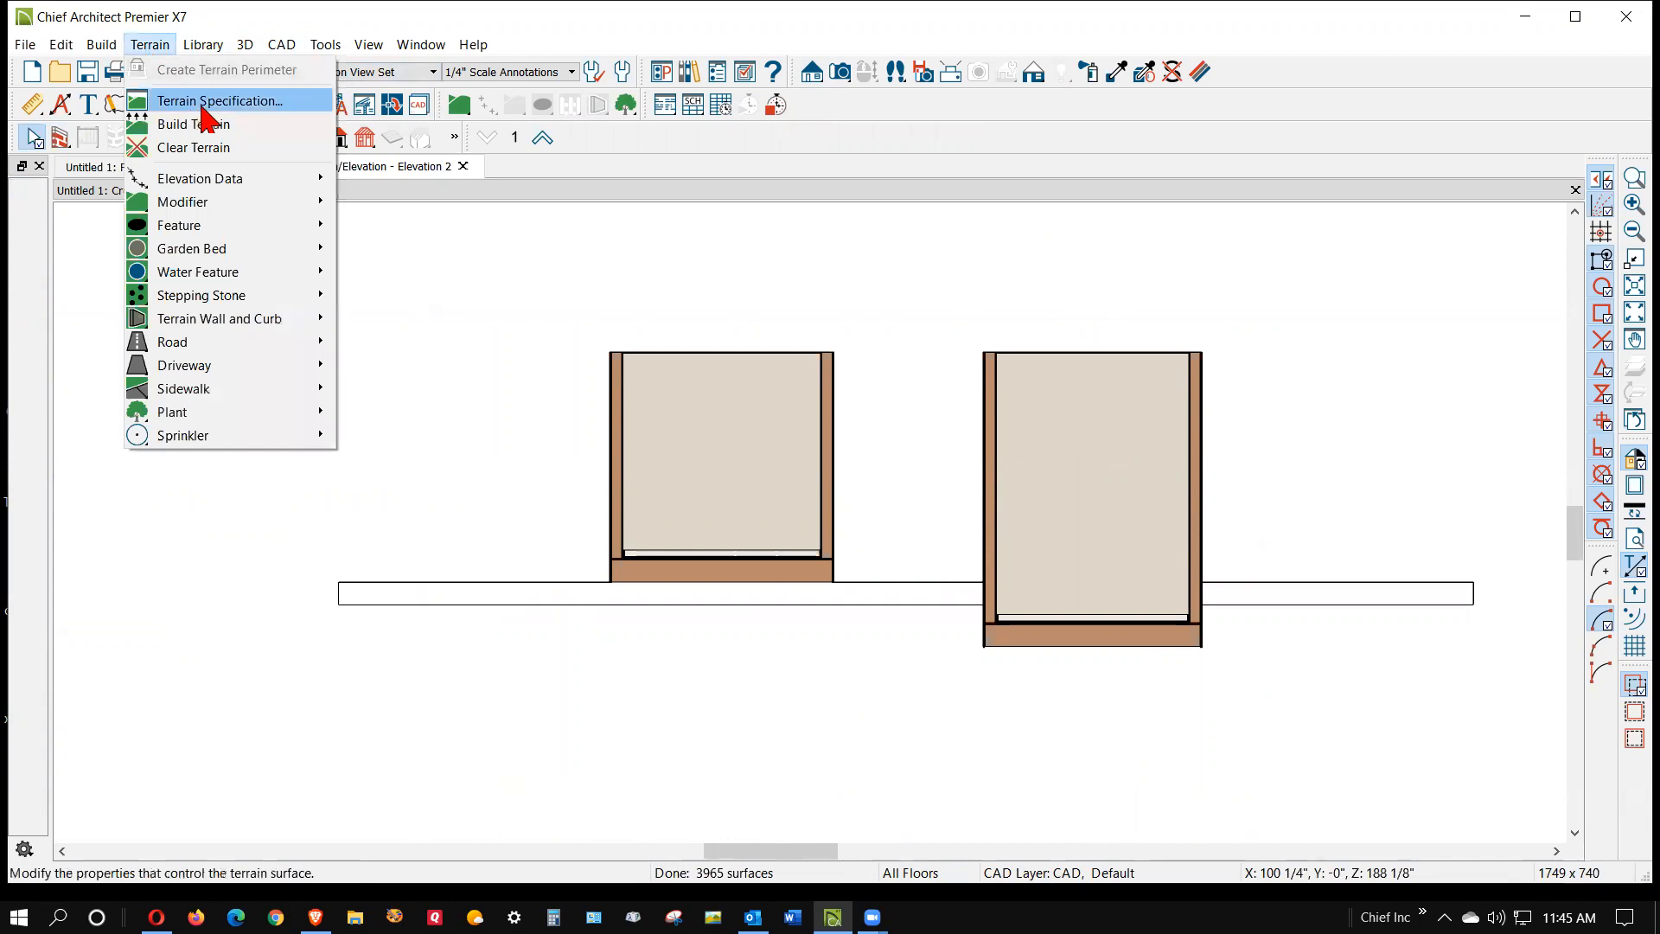
click(232, 103)
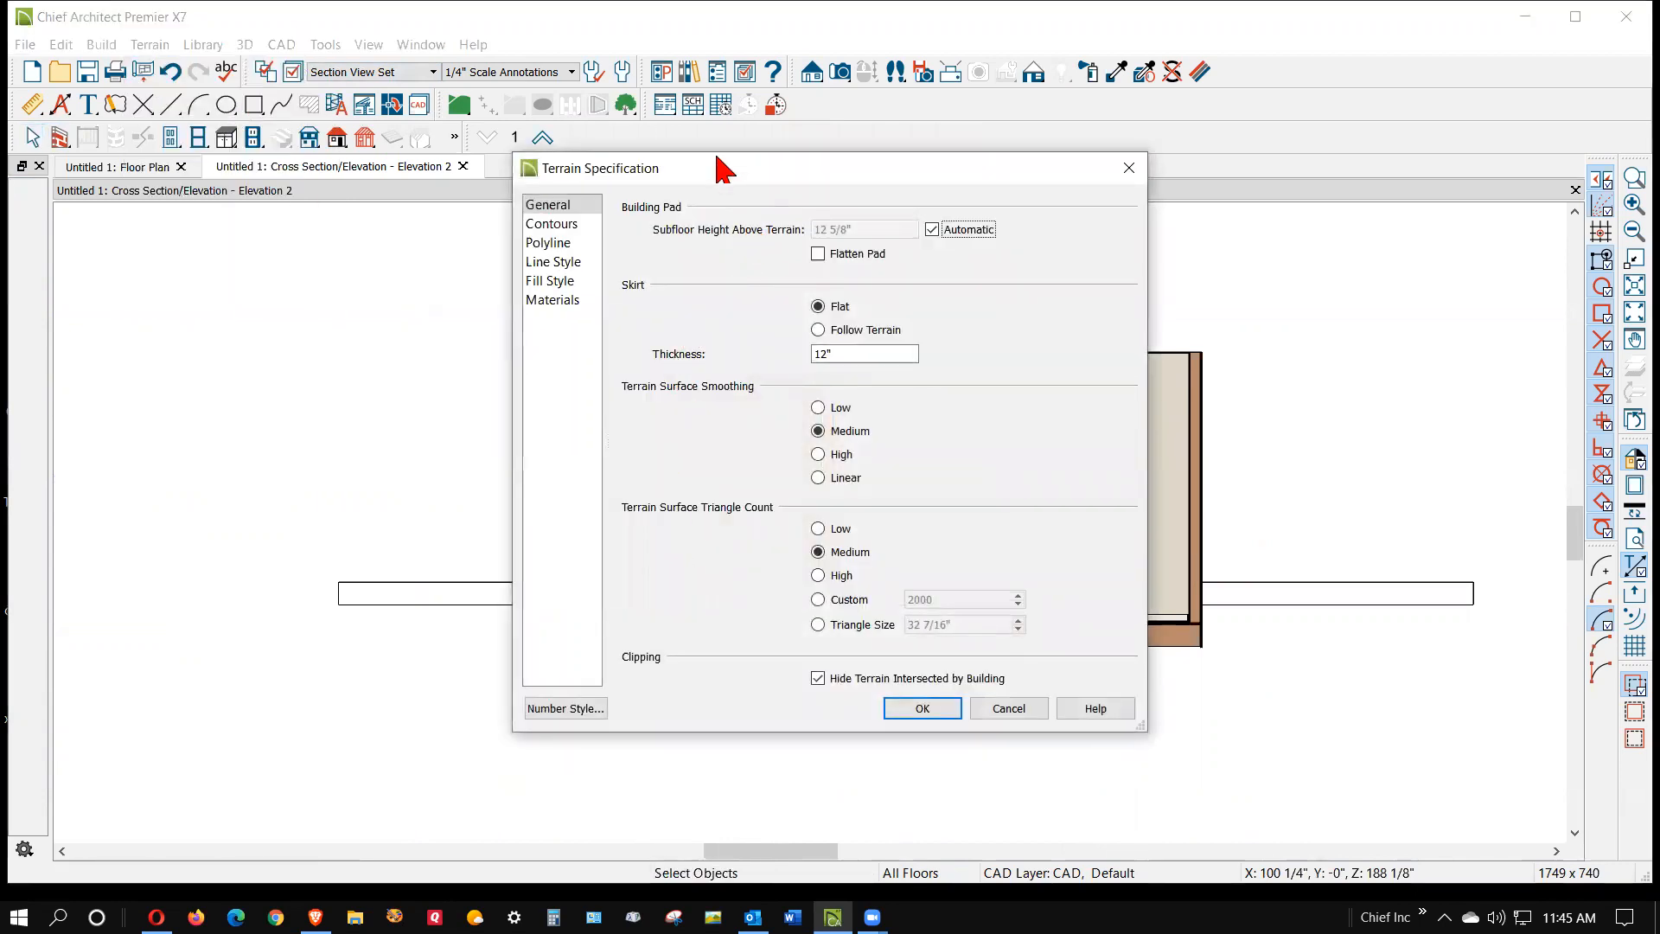
drag(725, 170, 561, 181)
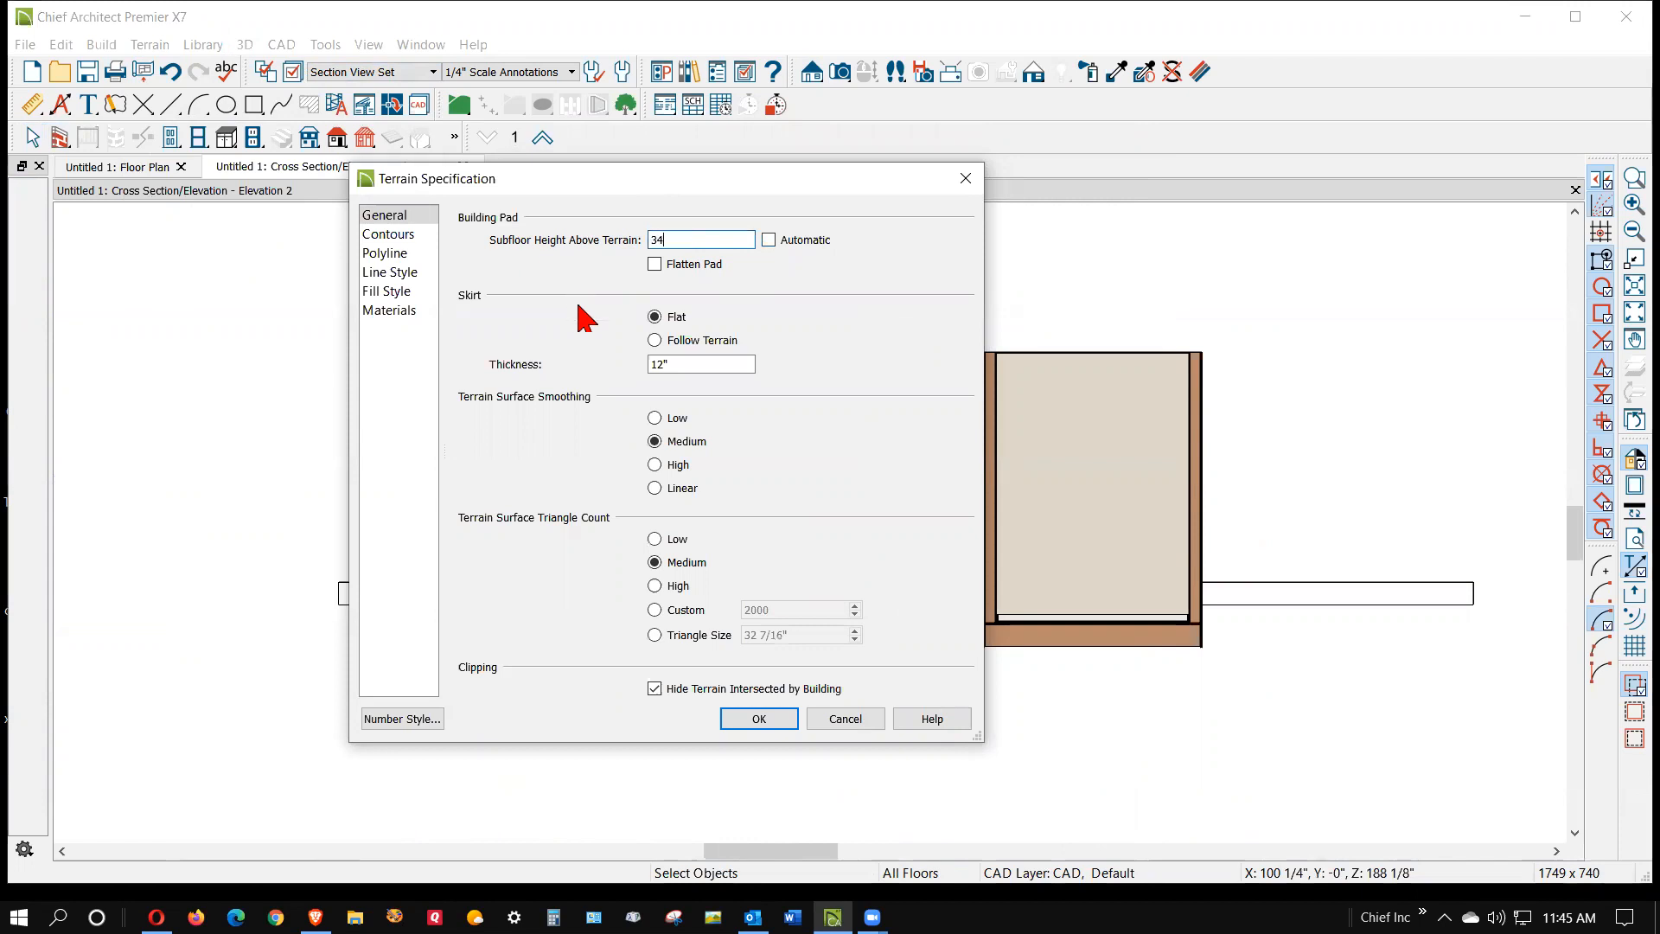
click(758, 719)
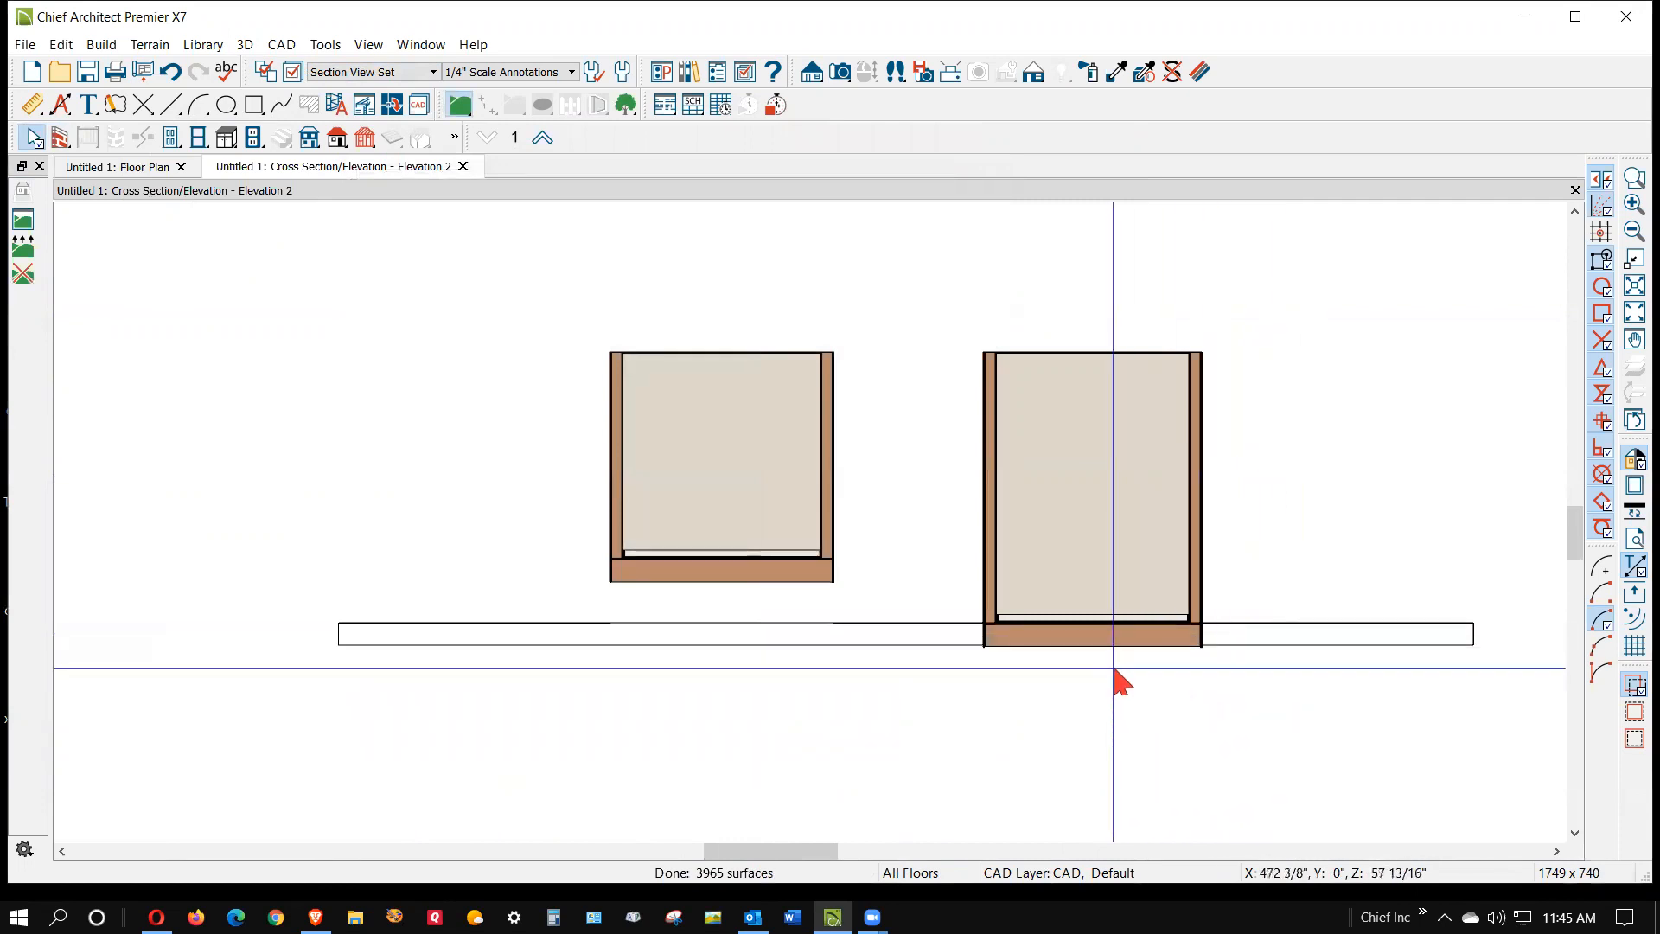
scroll(1113, 676, up, 3)
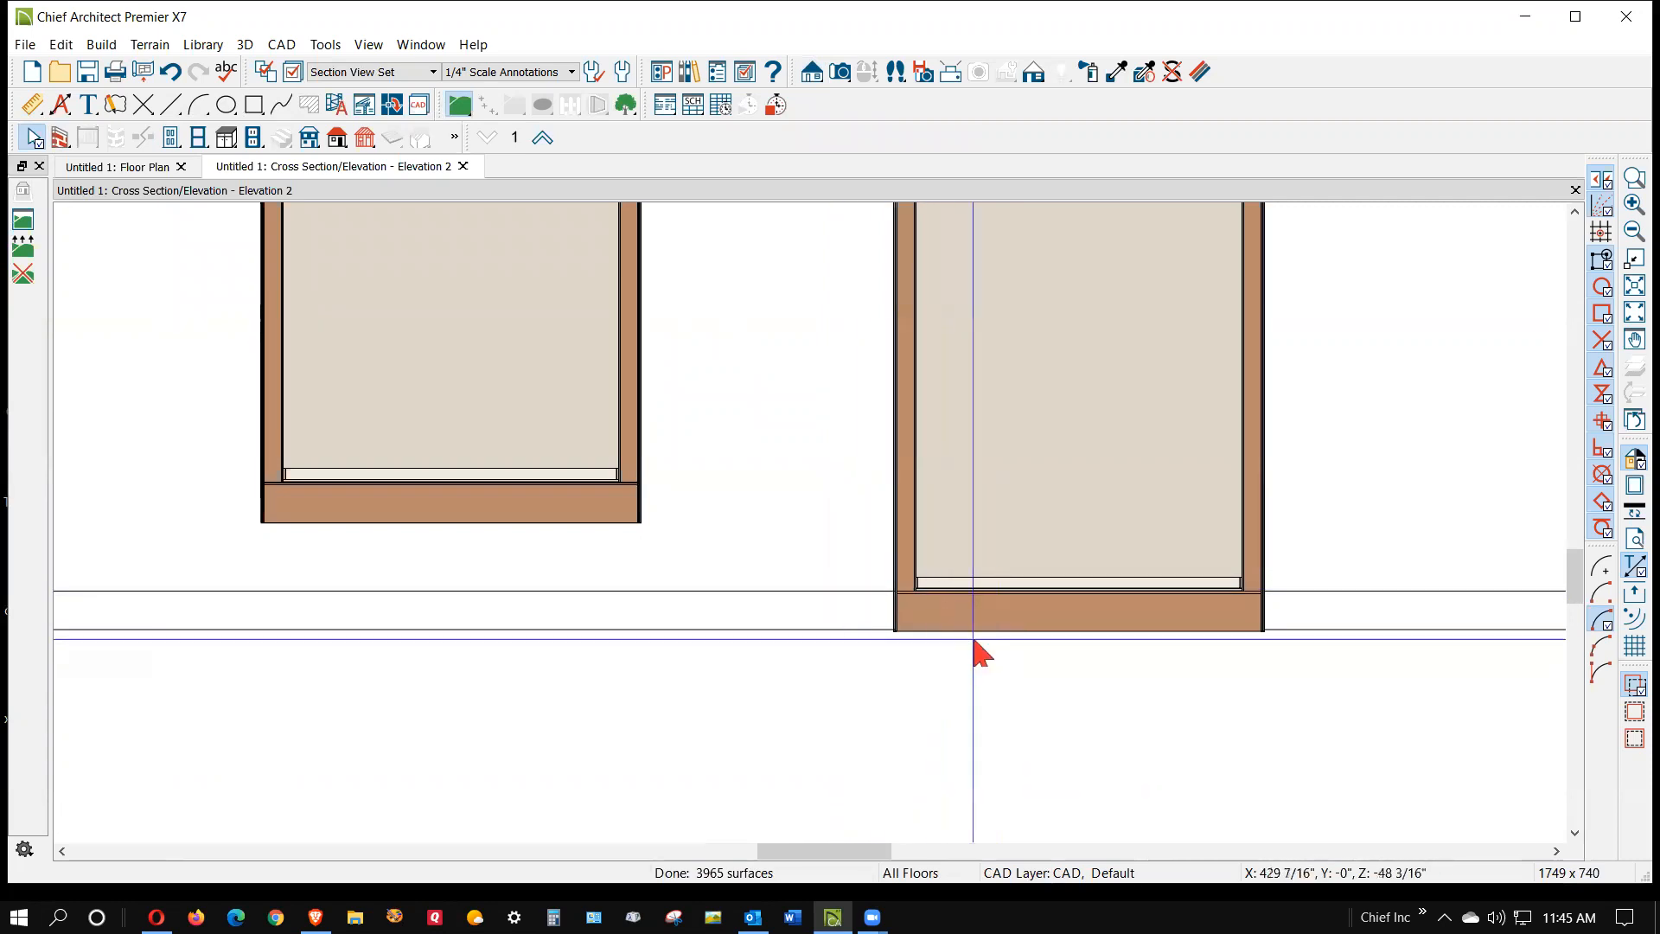
scroll(973, 640, down, 3)
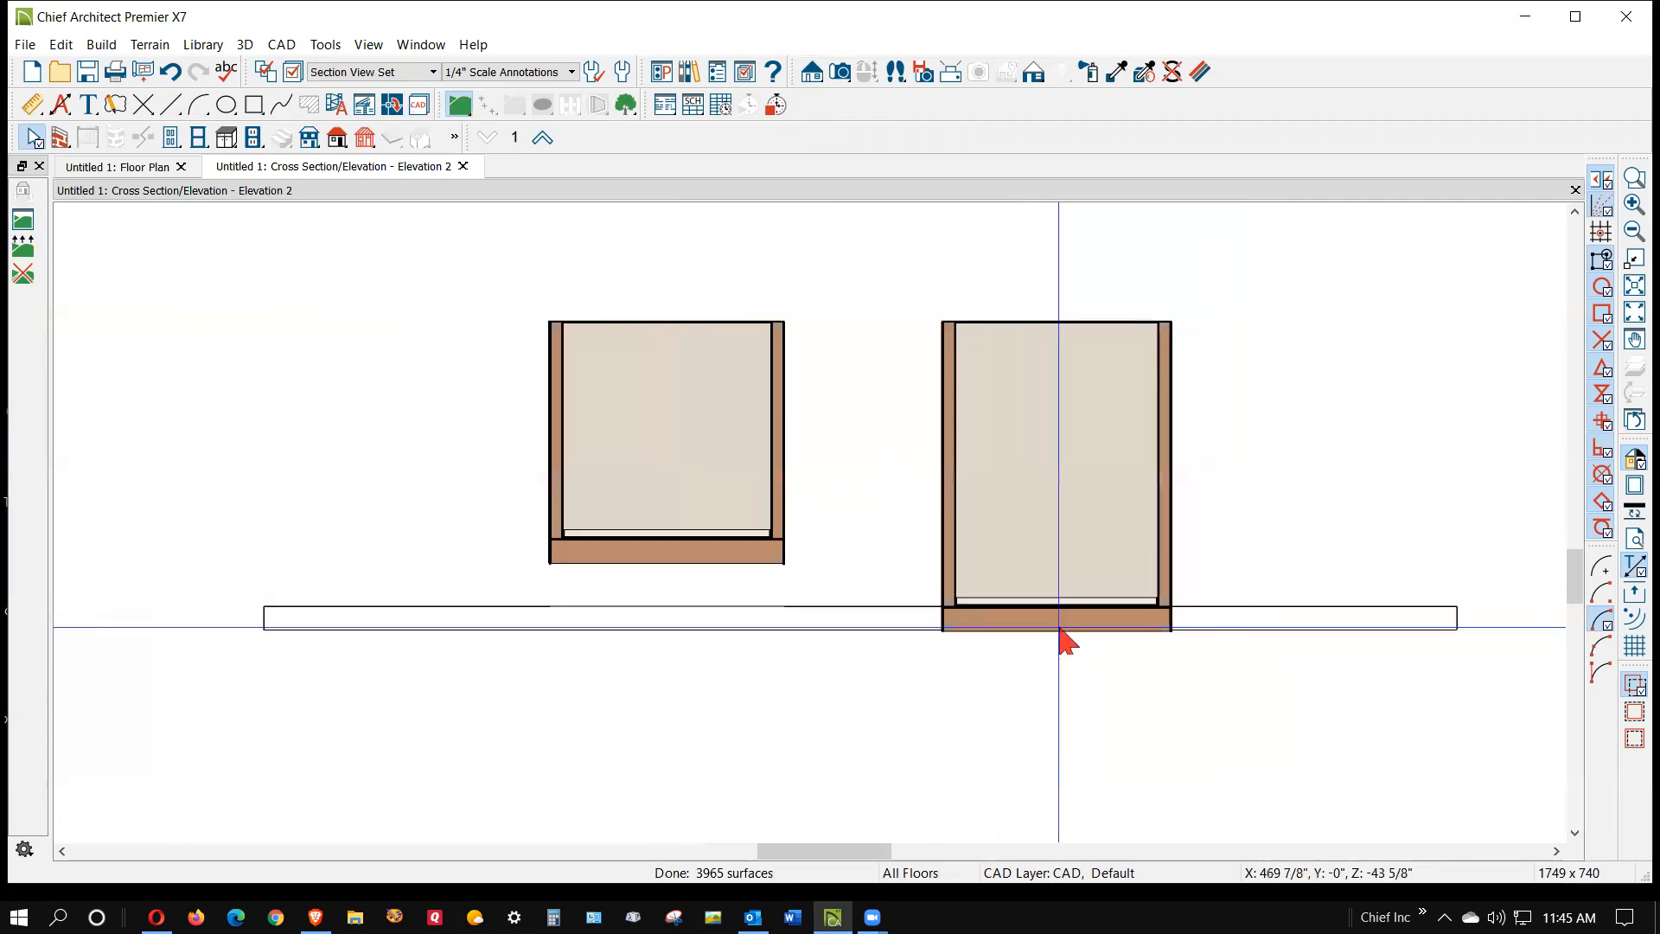
- Set the subfloor height above terrain to 41" and inspect the terrain against the lowered room's floor
click(150, 45)
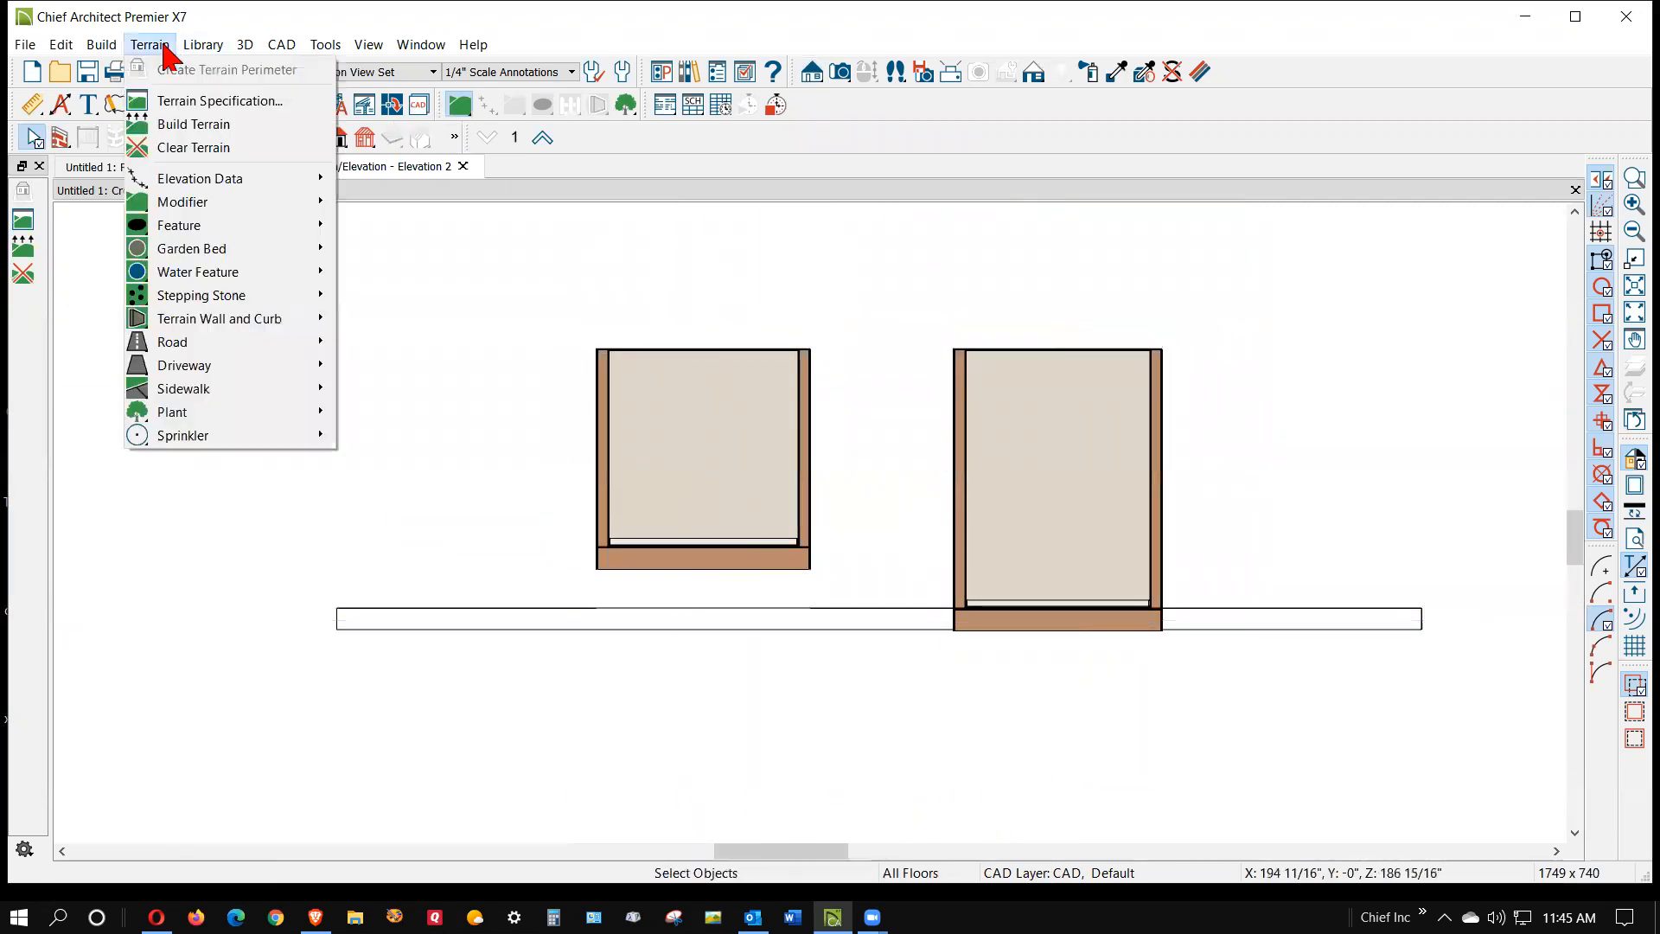
click(218, 102)
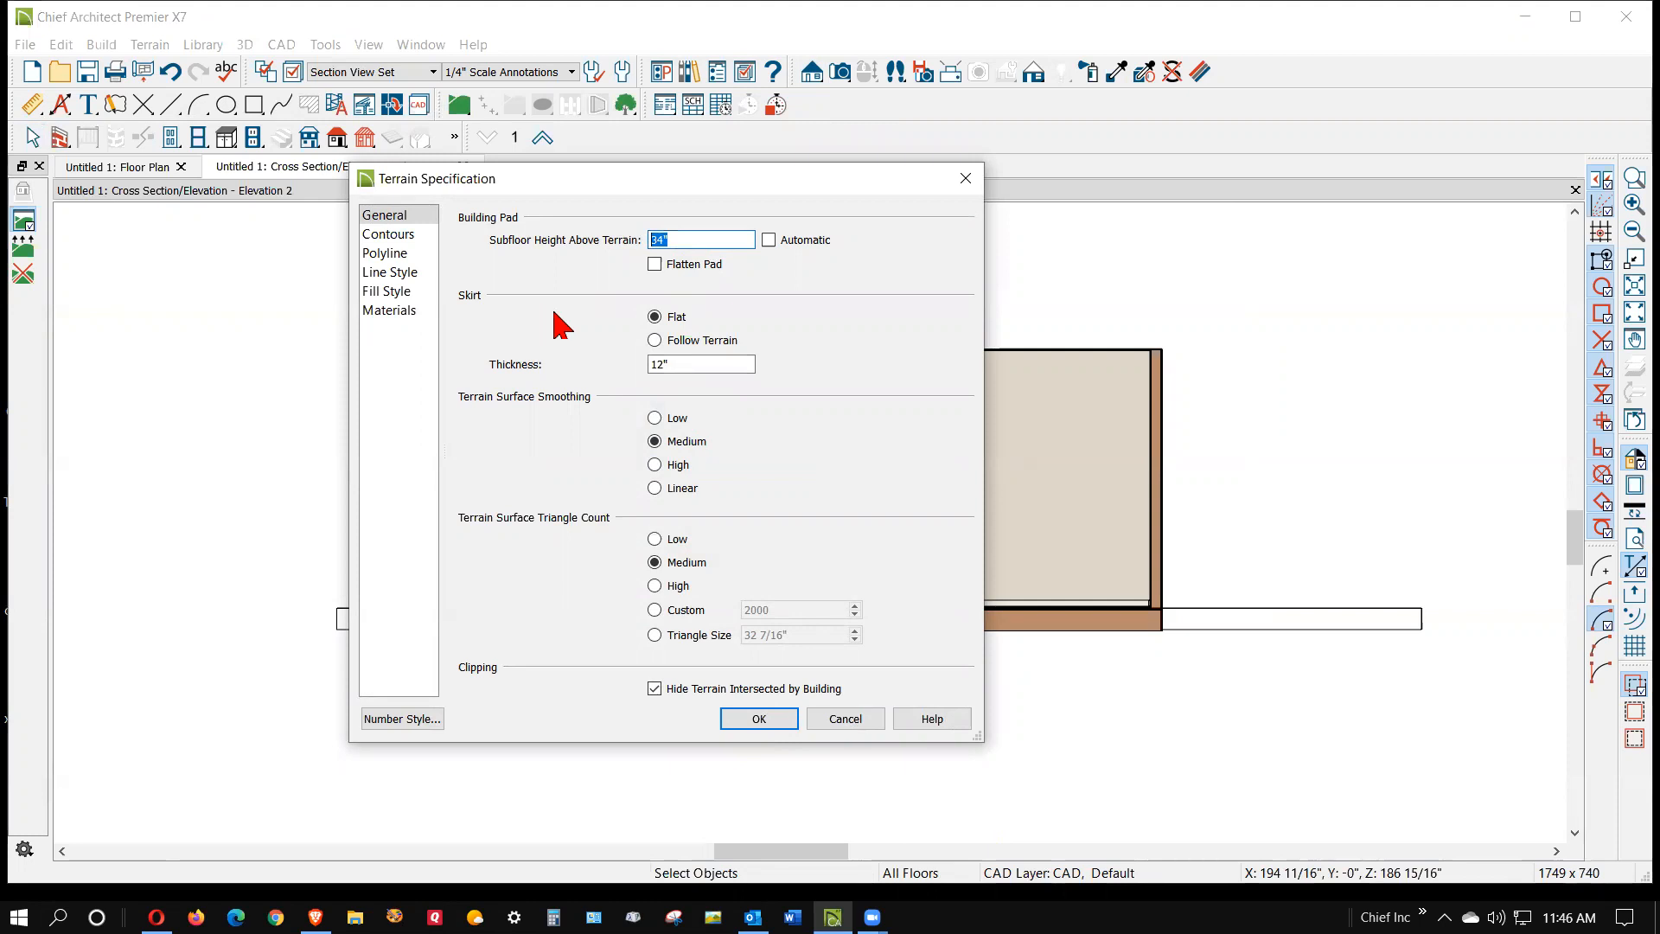
click(759, 721)
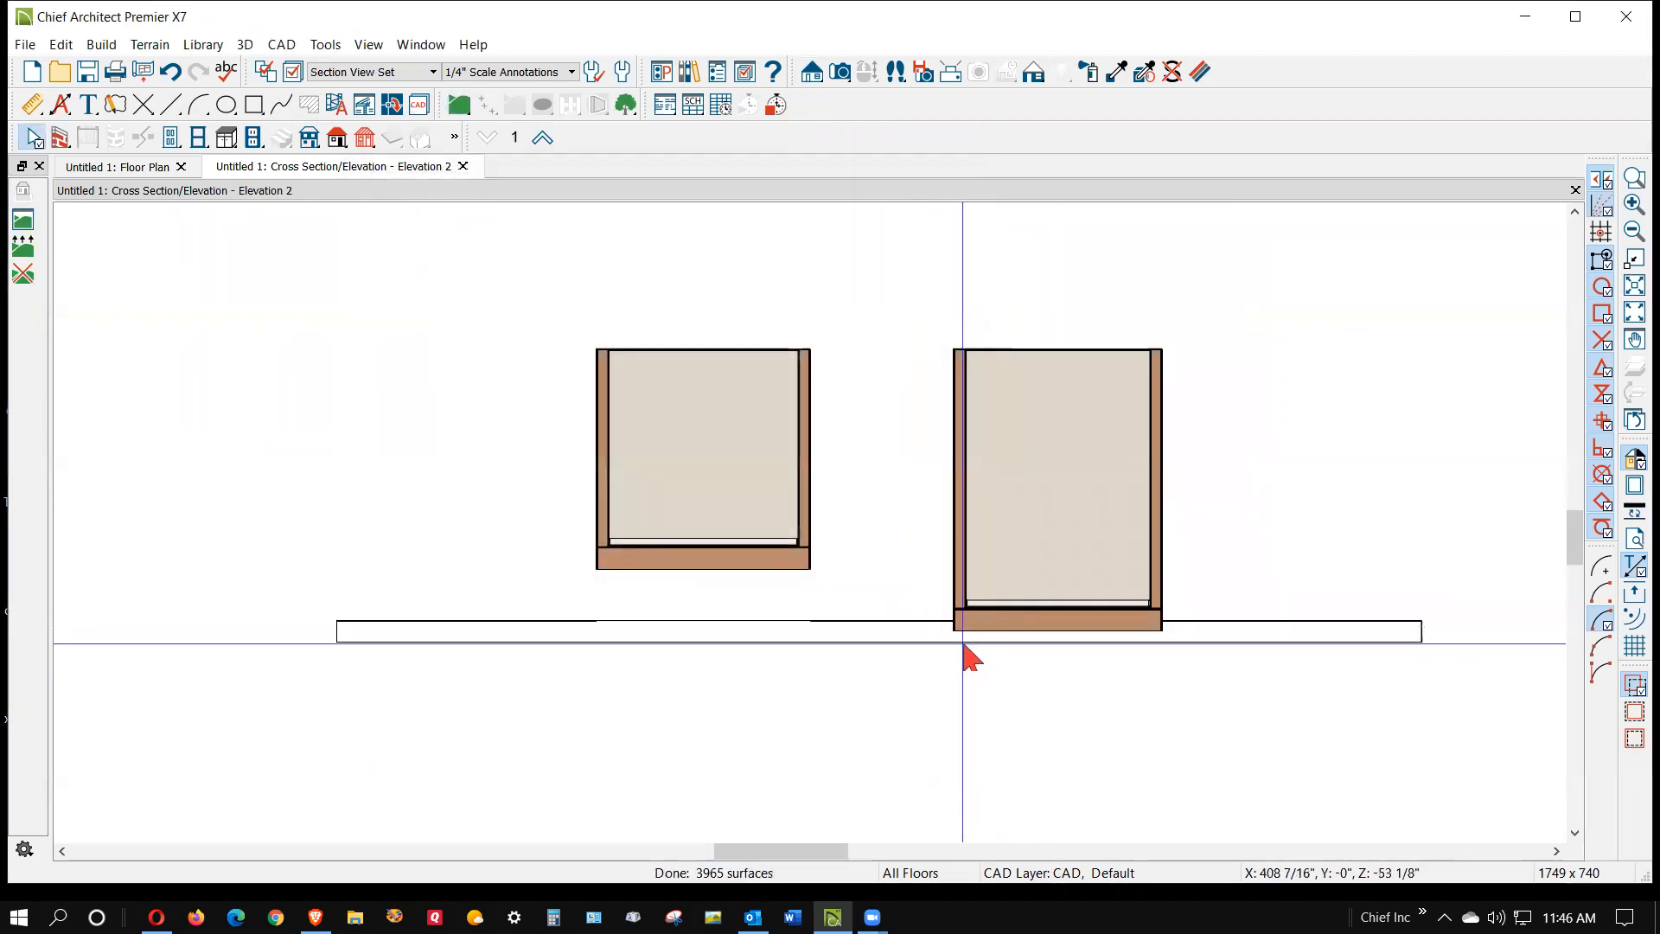
scroll(962, 648, up, 5)
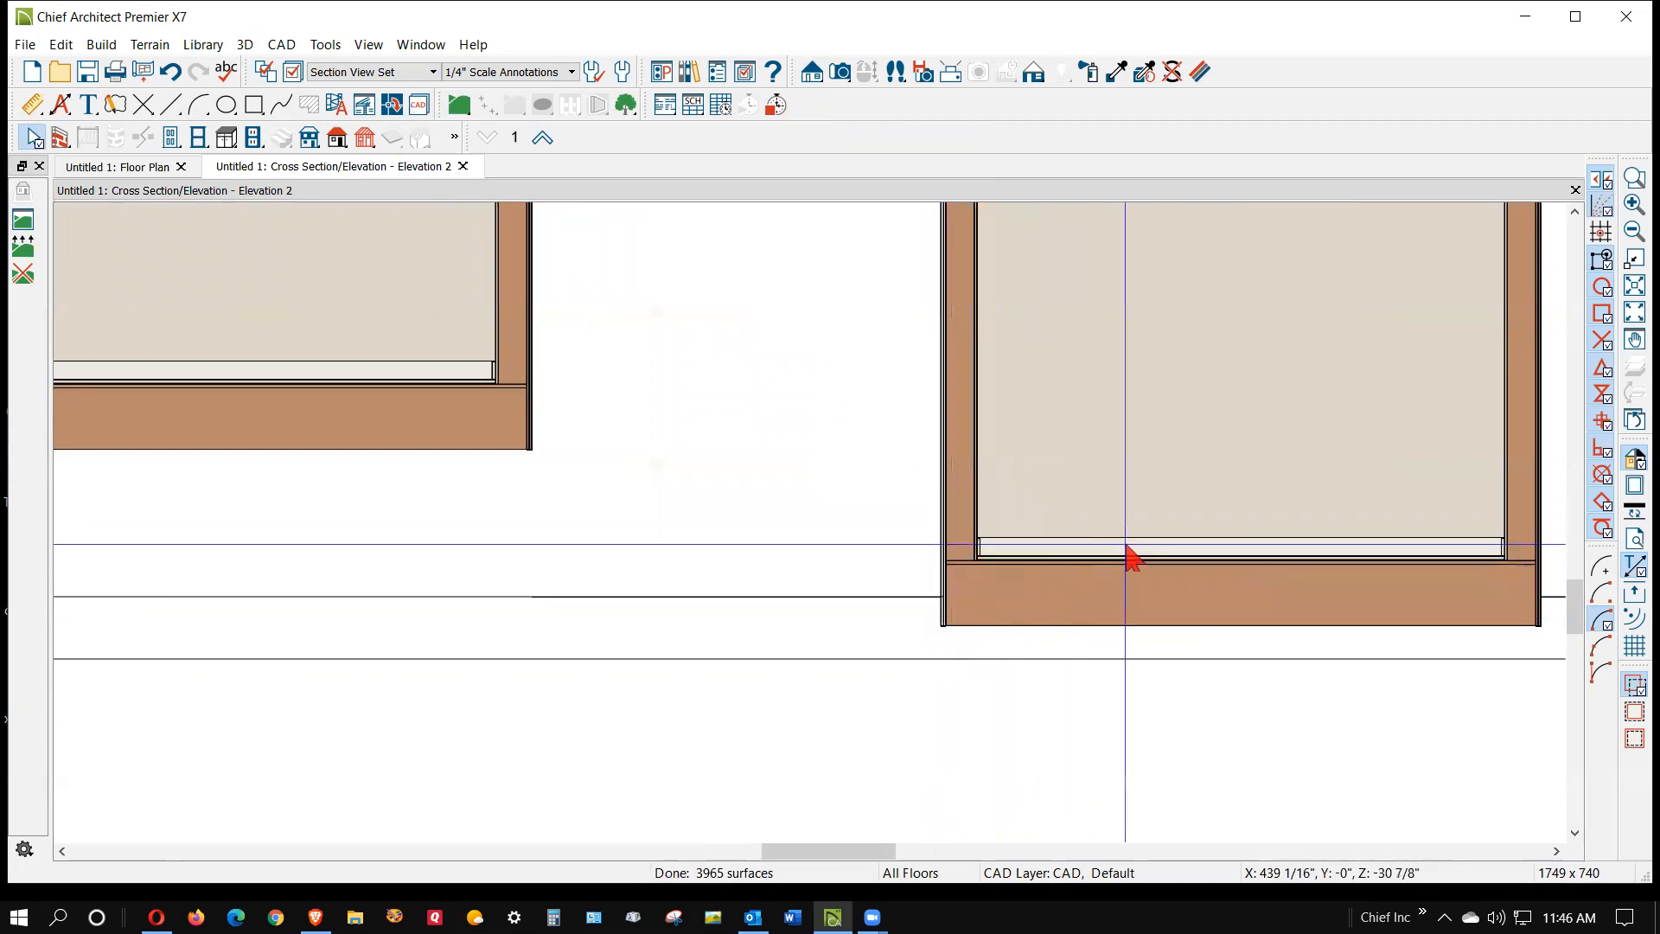
scroll(1128, 557, down, 3)
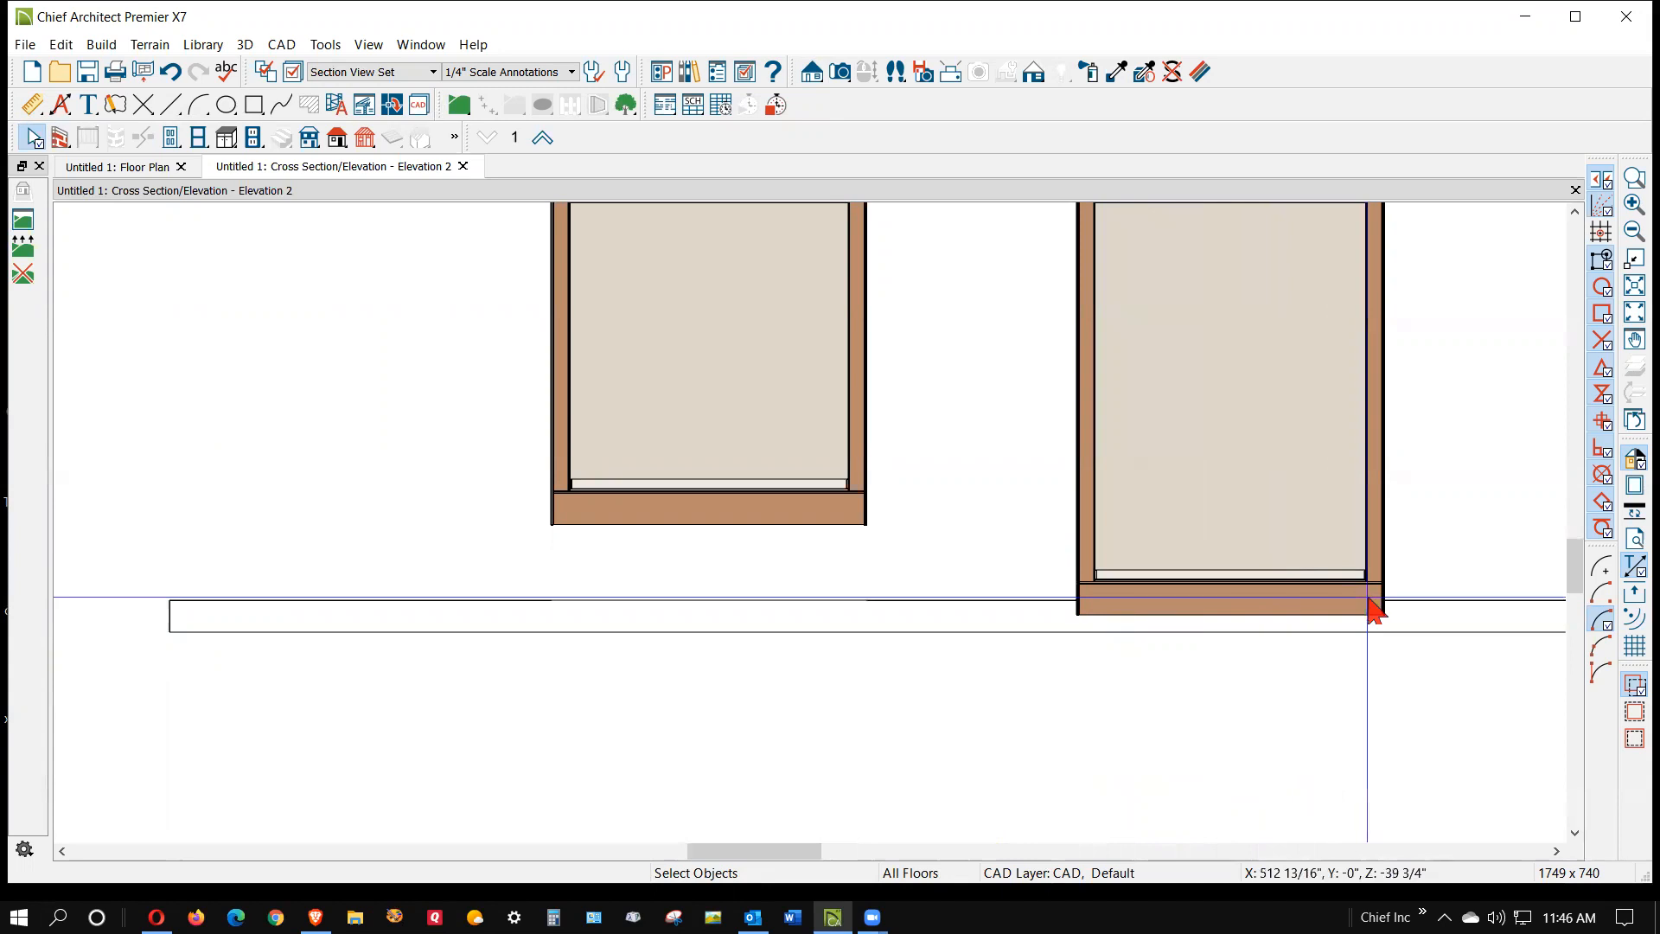
scroll(1314, 679, down, 3)
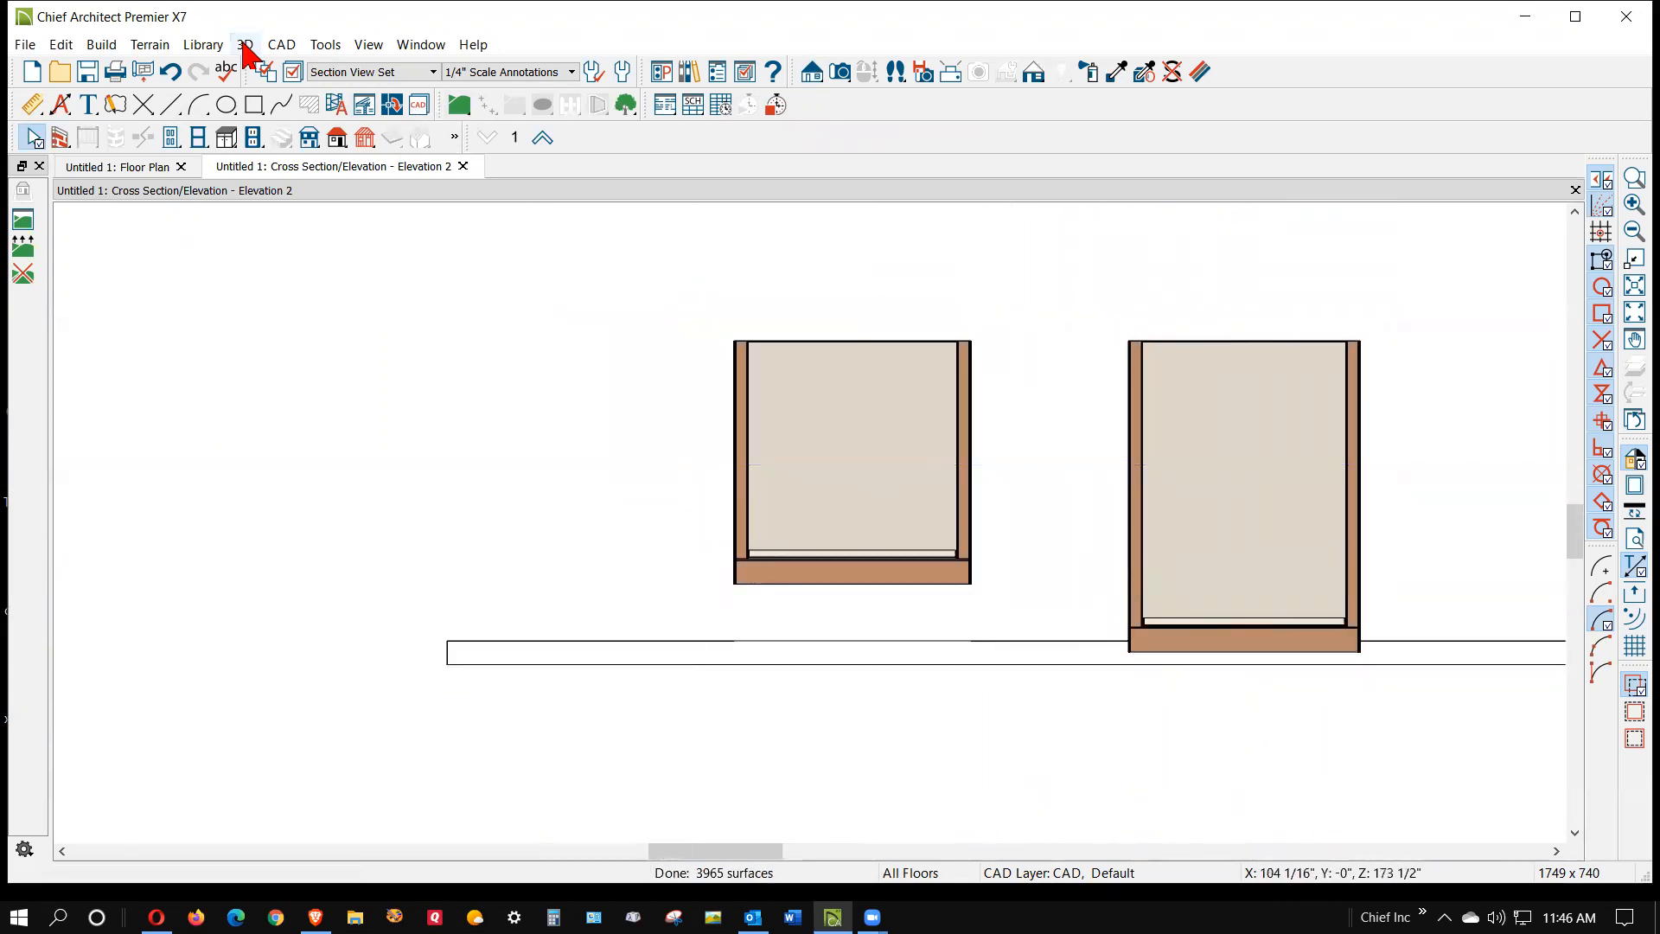
- Reduce the subfloor height above terrain to align the terrain with the lowered room's floor structure, and check the alignment
click(164, 44)
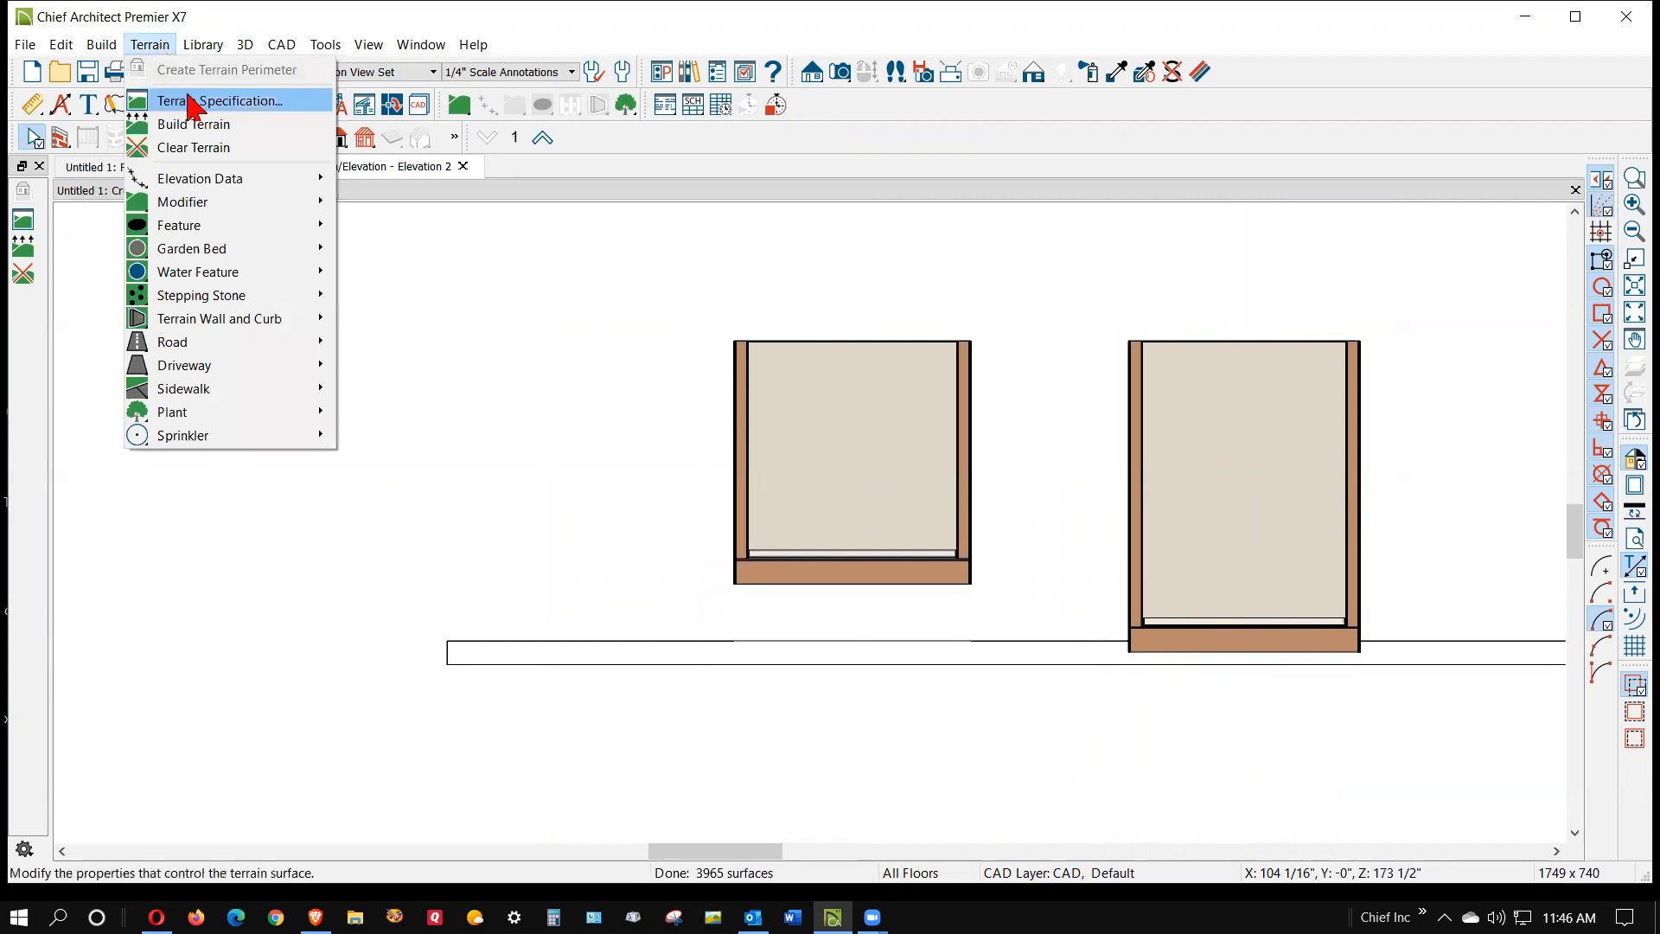
click(183, 99)
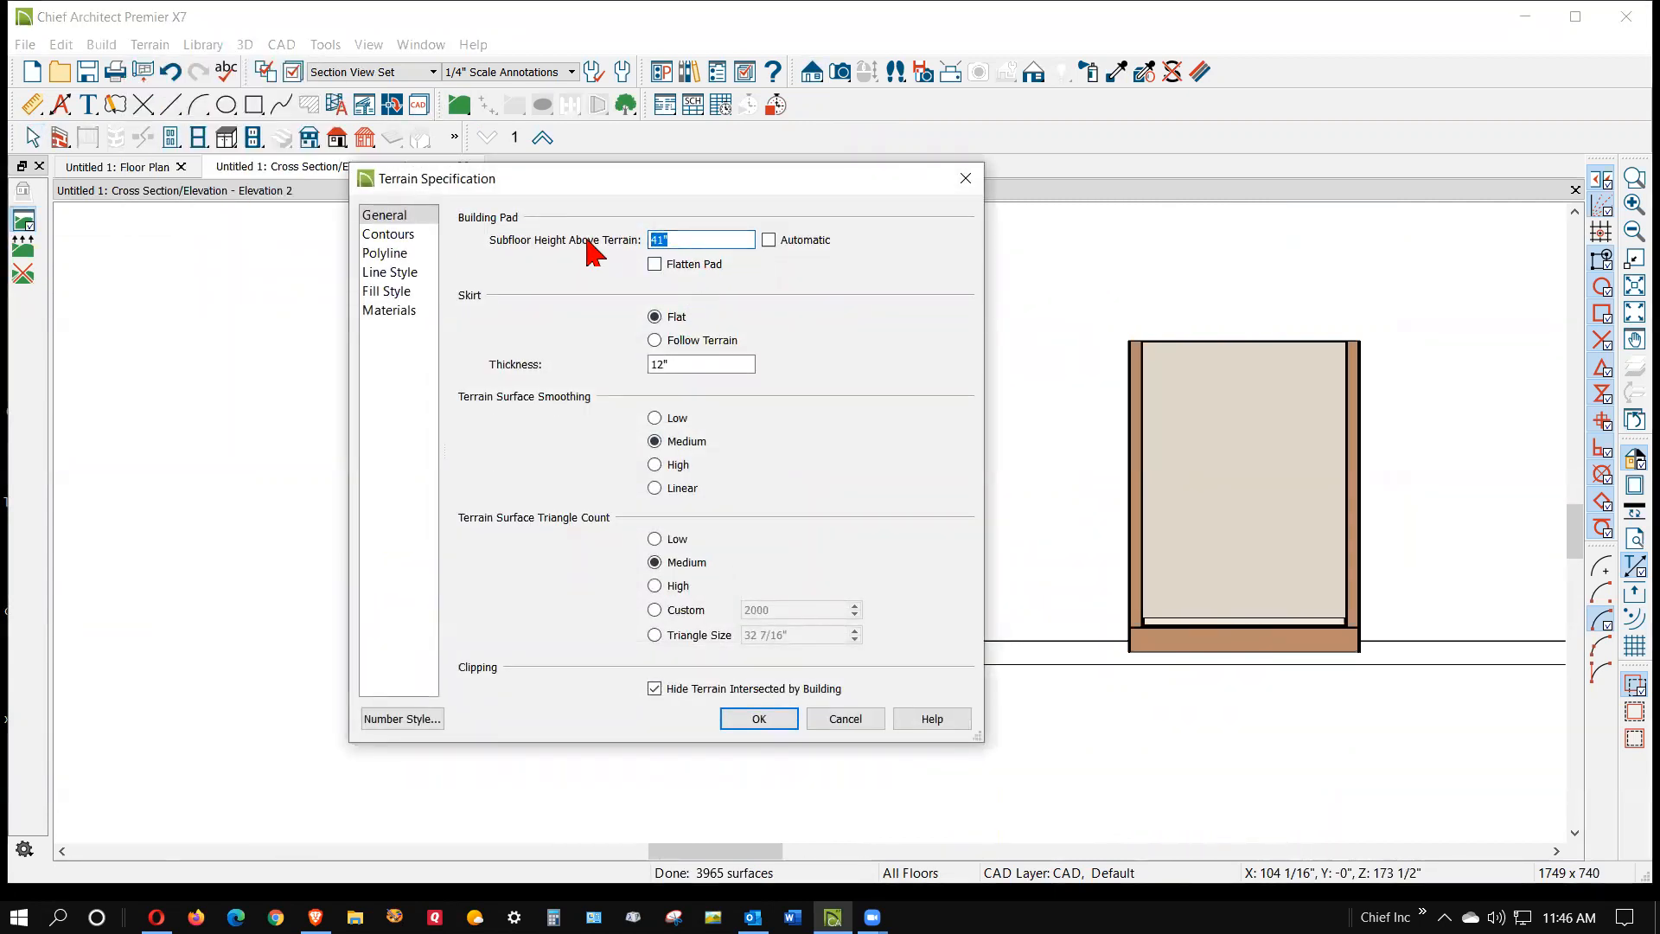
click(759, 719)
scroll(1409, 665, up, 2)
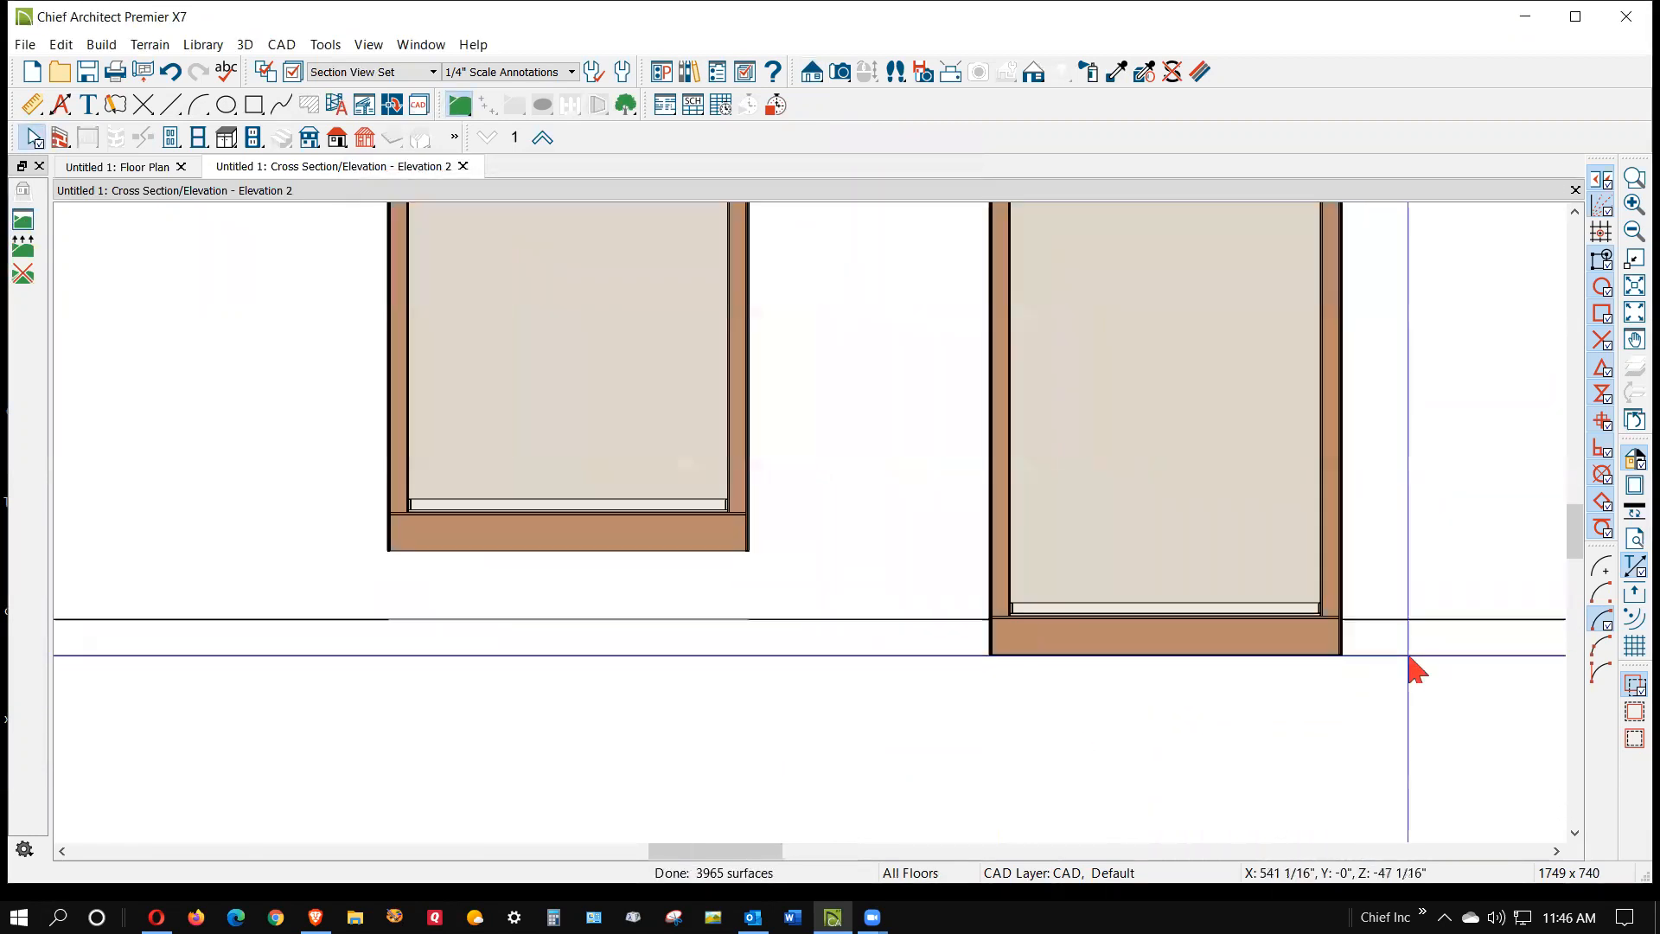
scroll(1410, 666, up, 2)
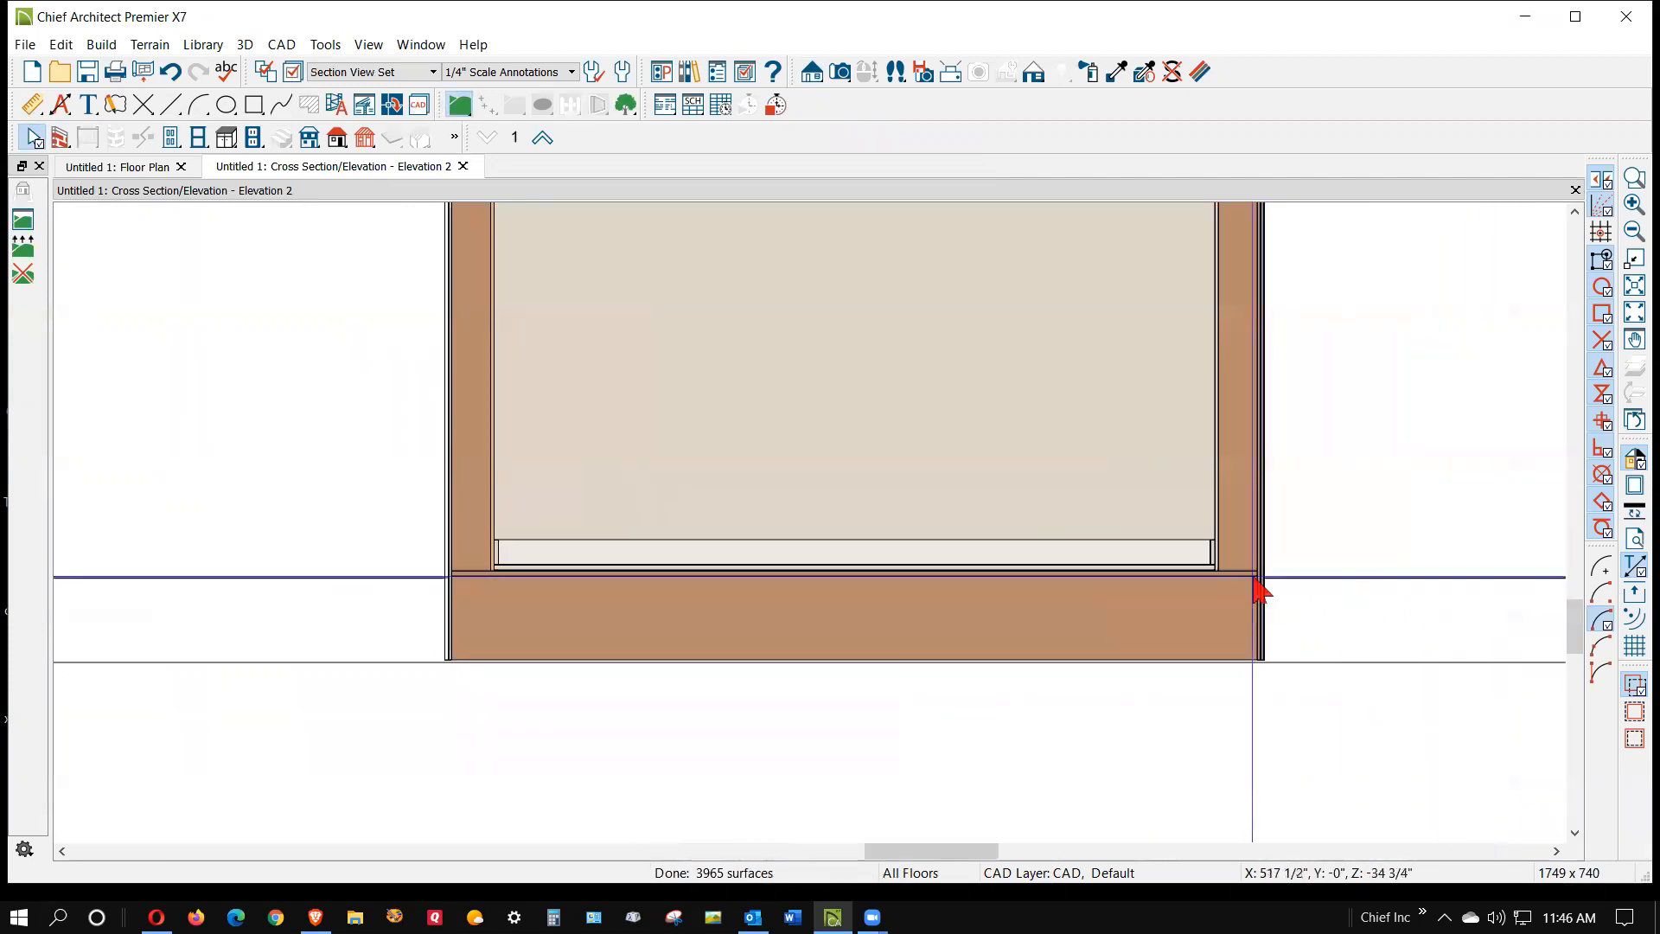
scroll(1272, 578, down, 3)
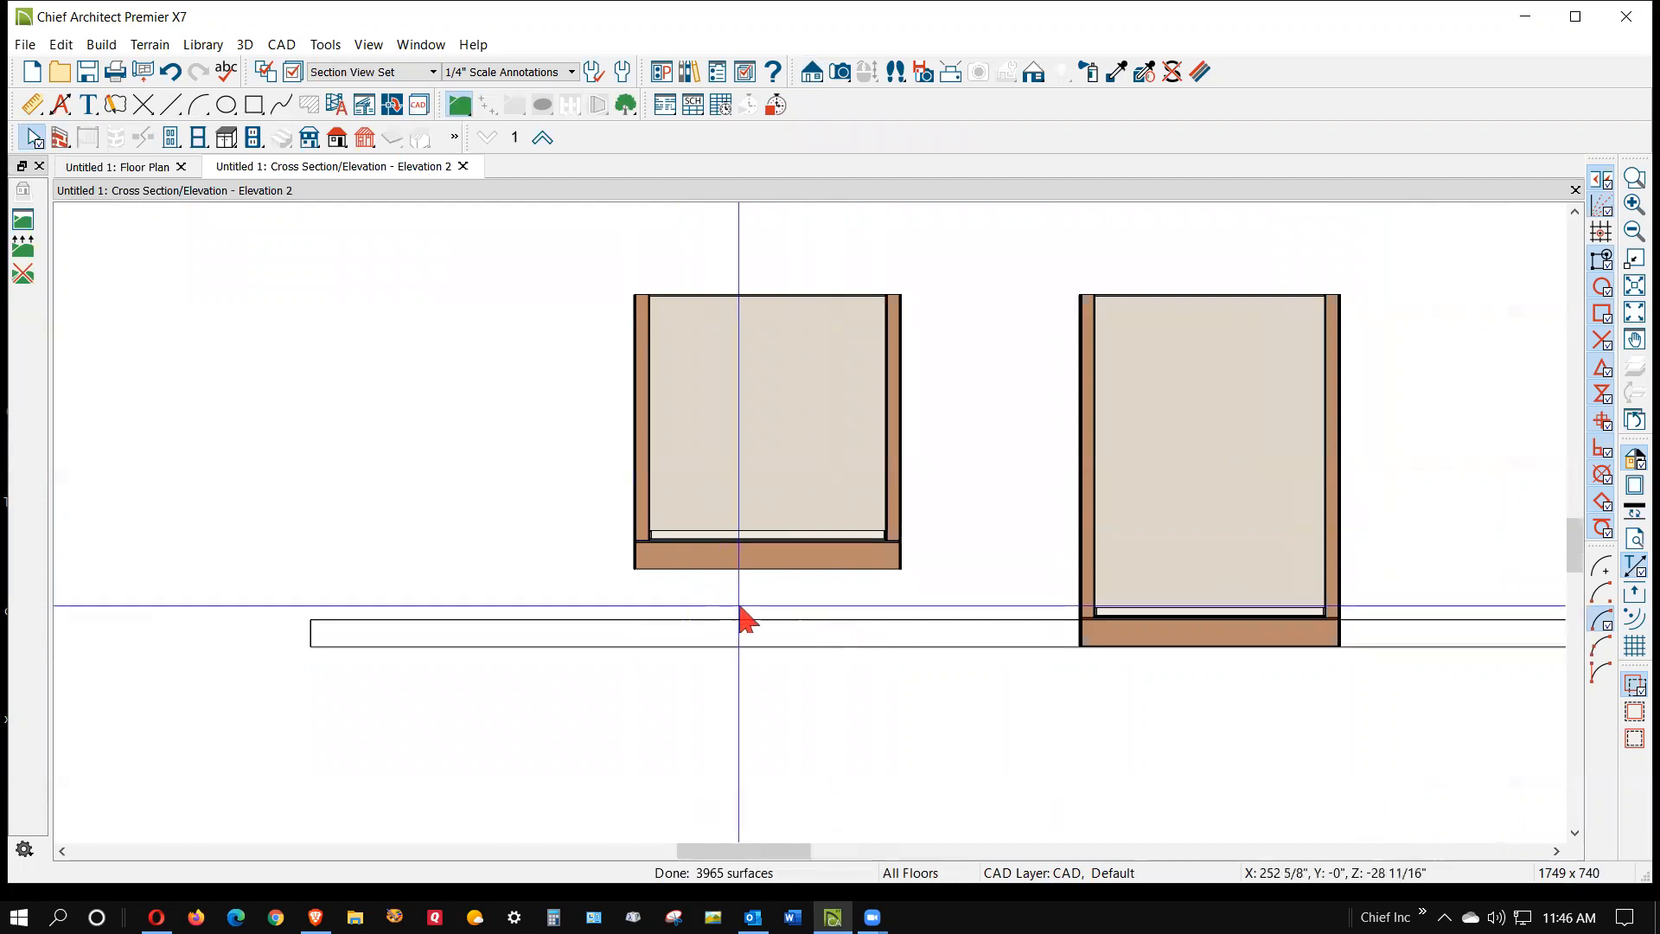
- Build a foundation for the floor plan, deriving the new foundation plan from the 1st floor plan
key(ctrl+Tab)
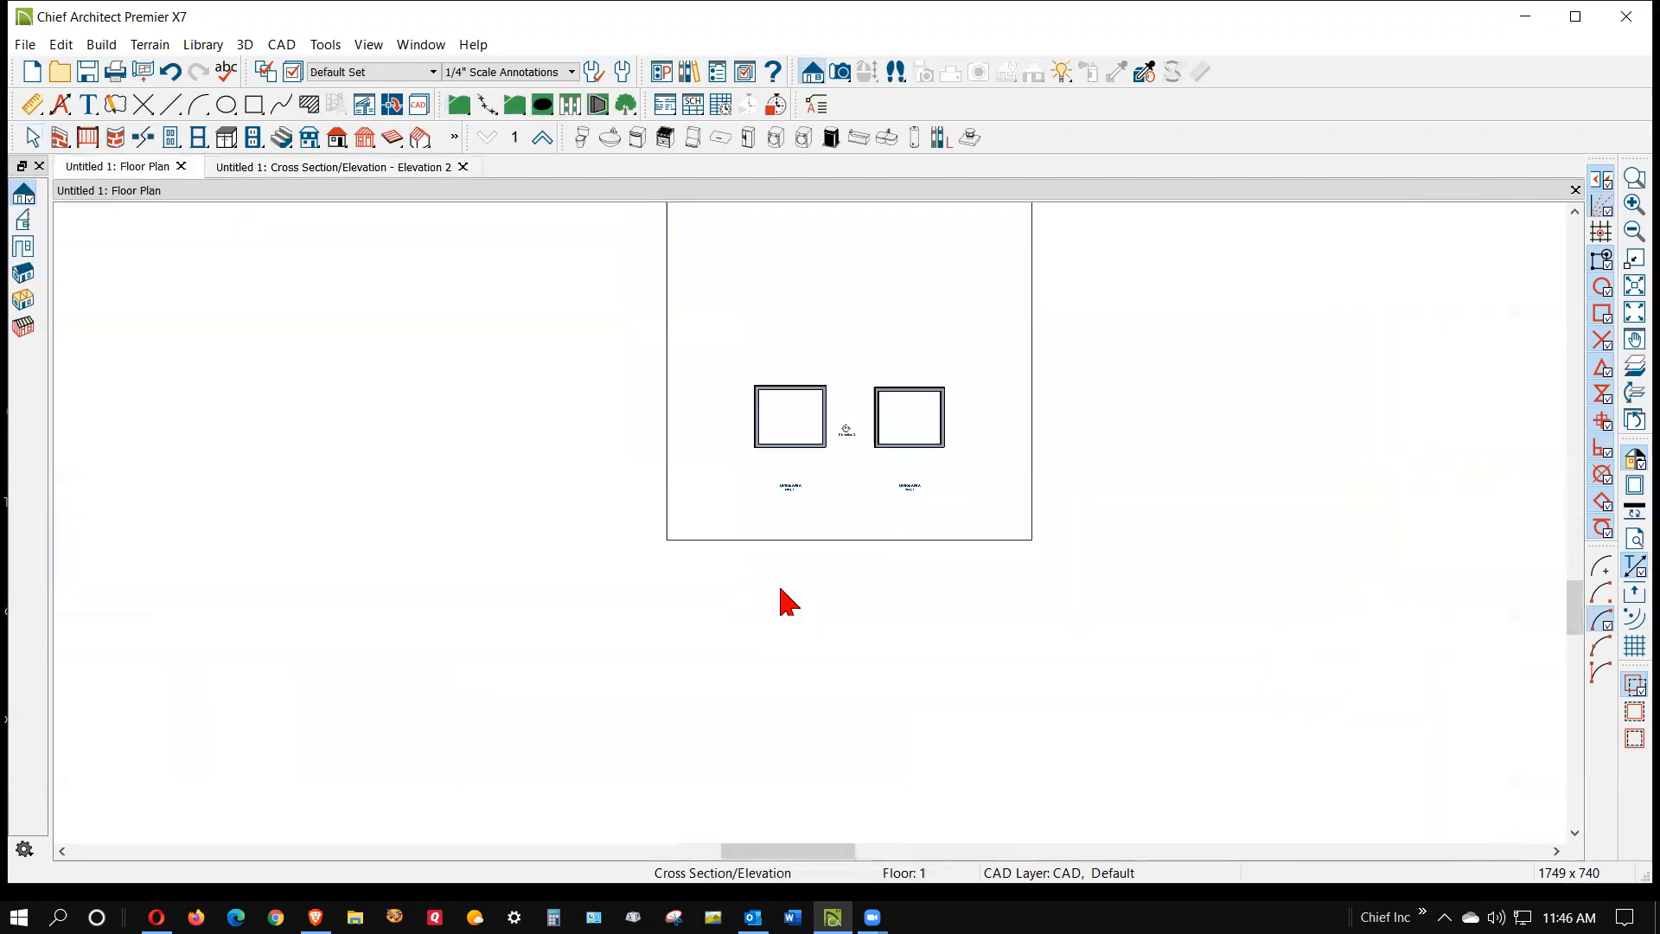
click(100, 46)
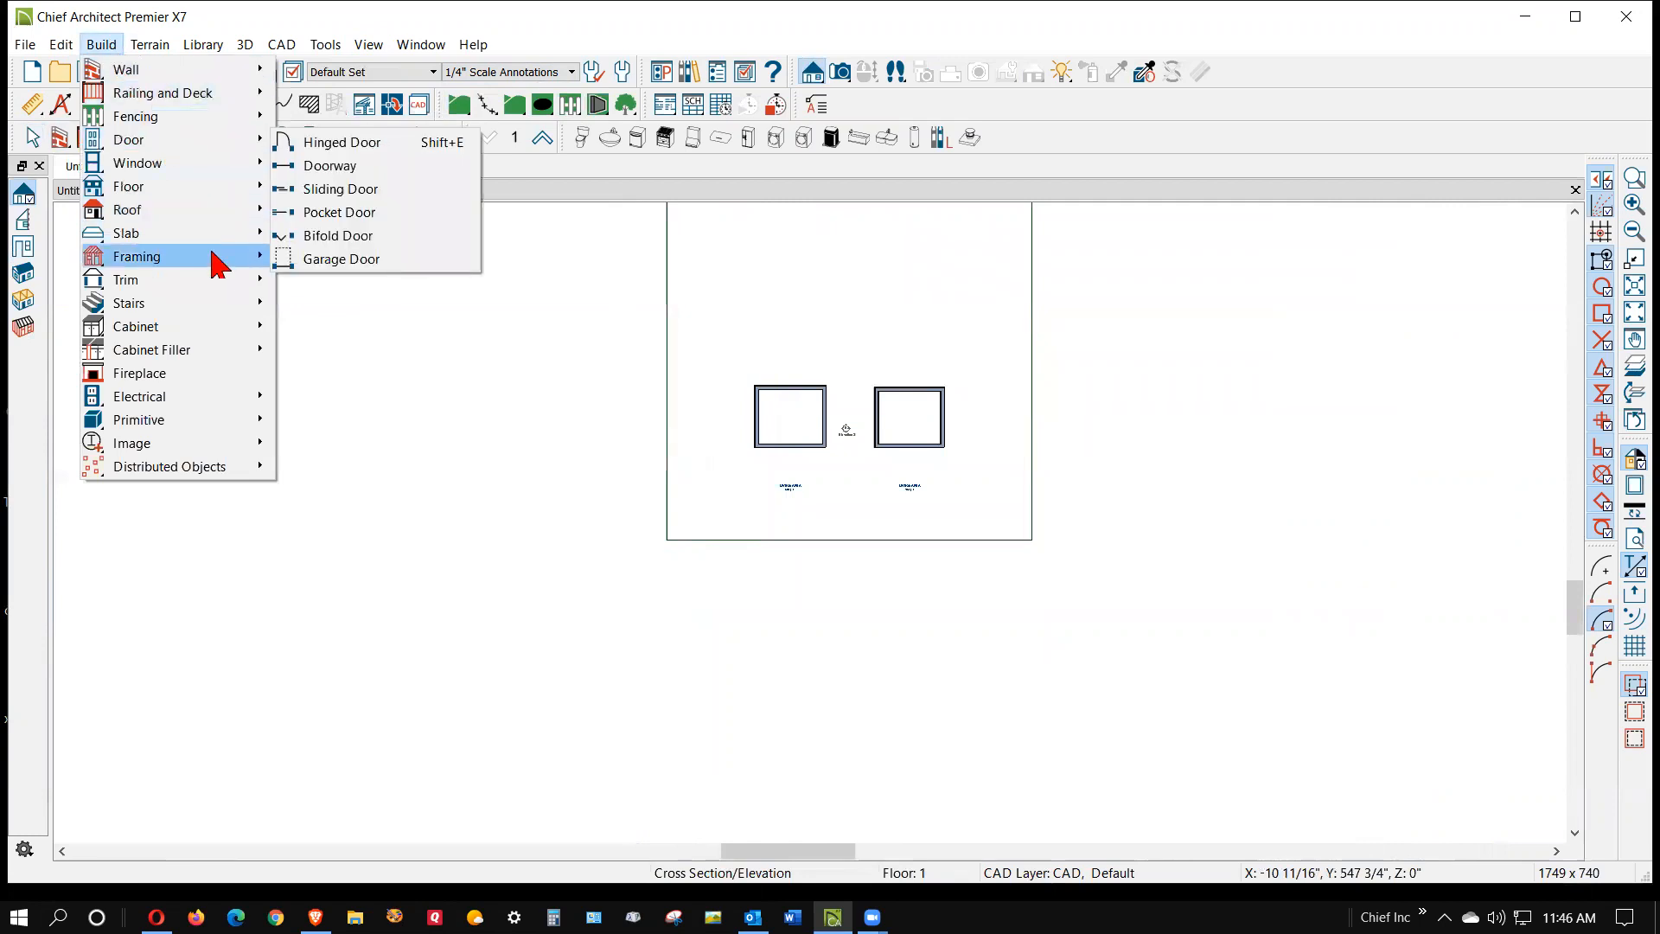
mouse_move(226, 222)
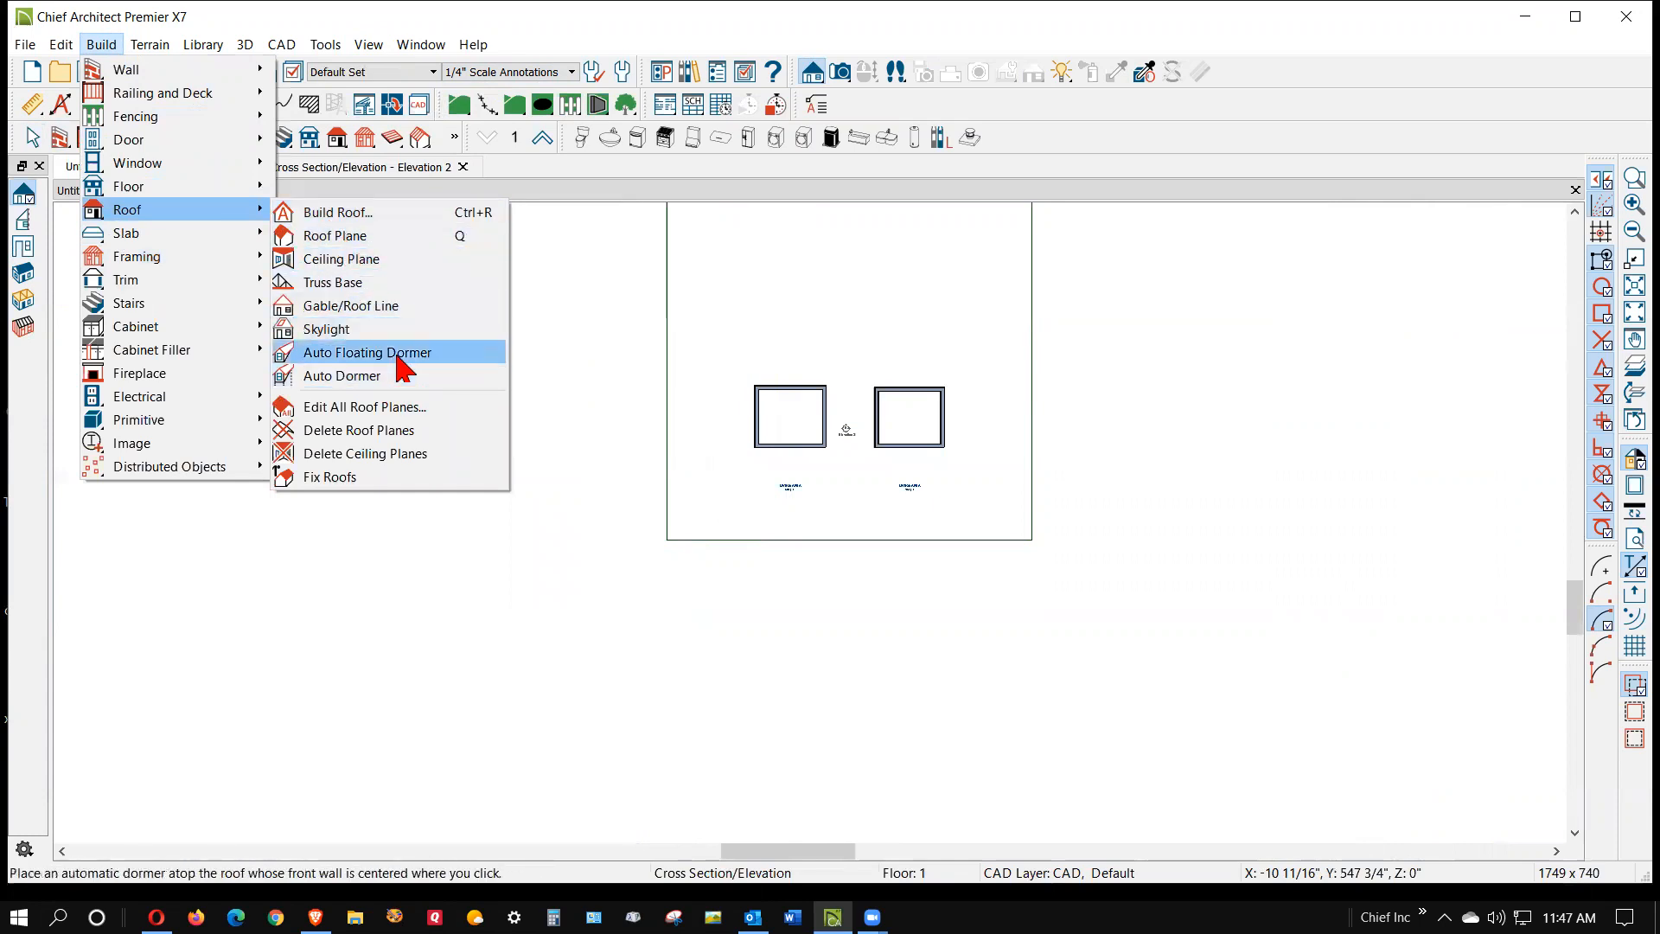
mouse_move(211, 186)
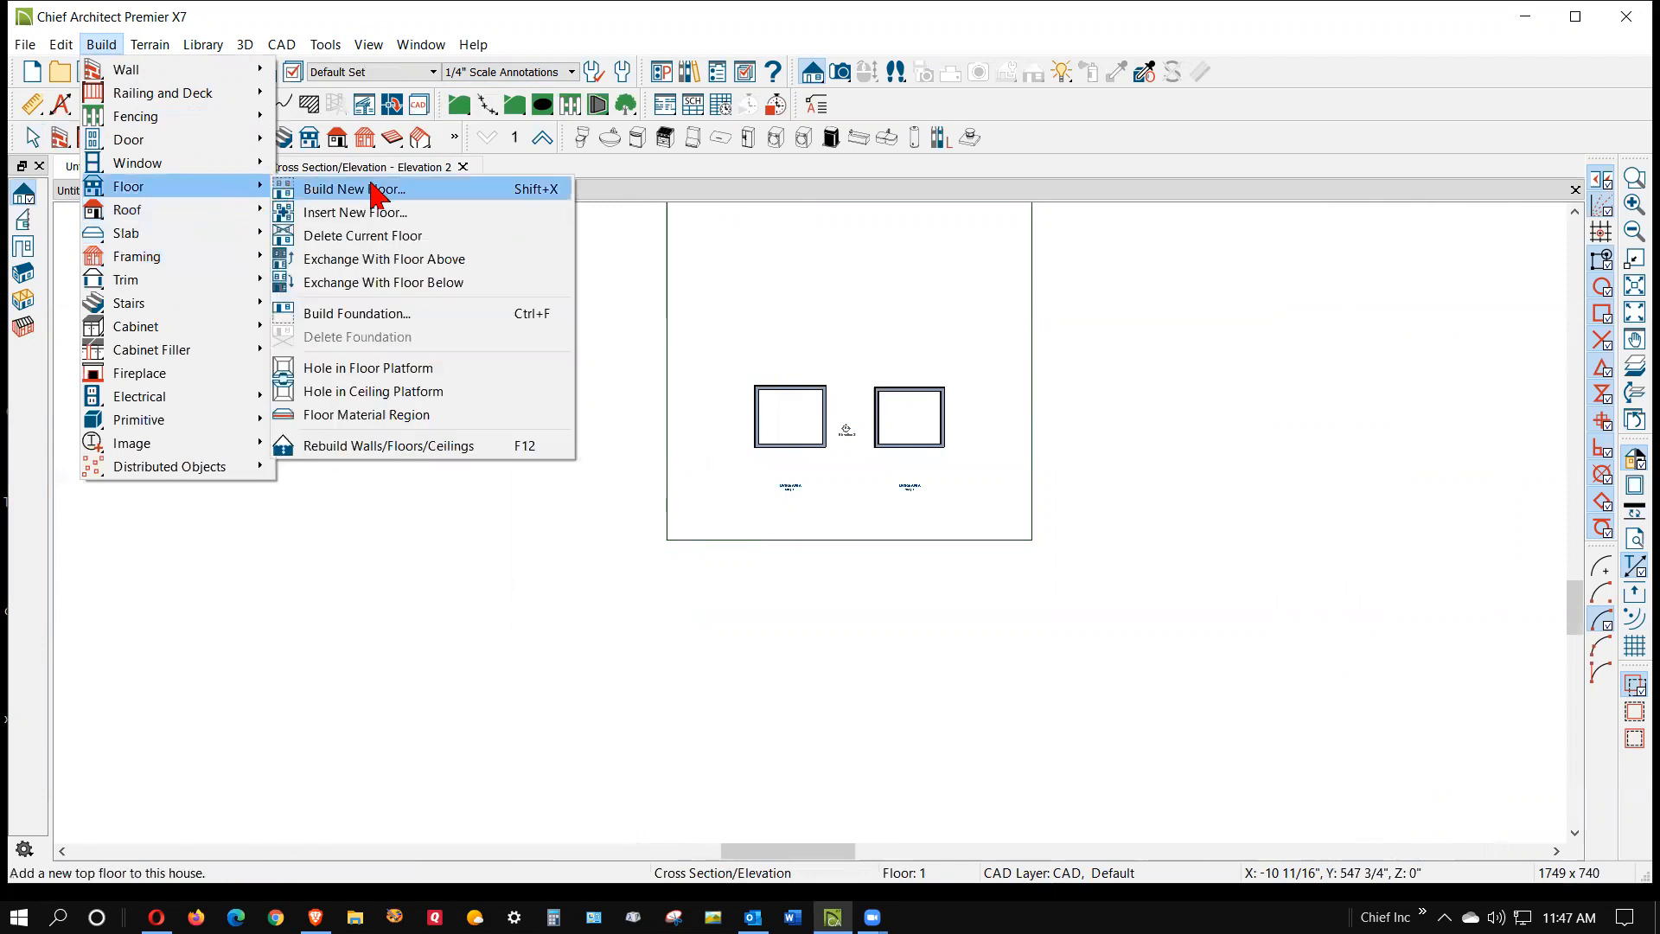
click(387, 315)
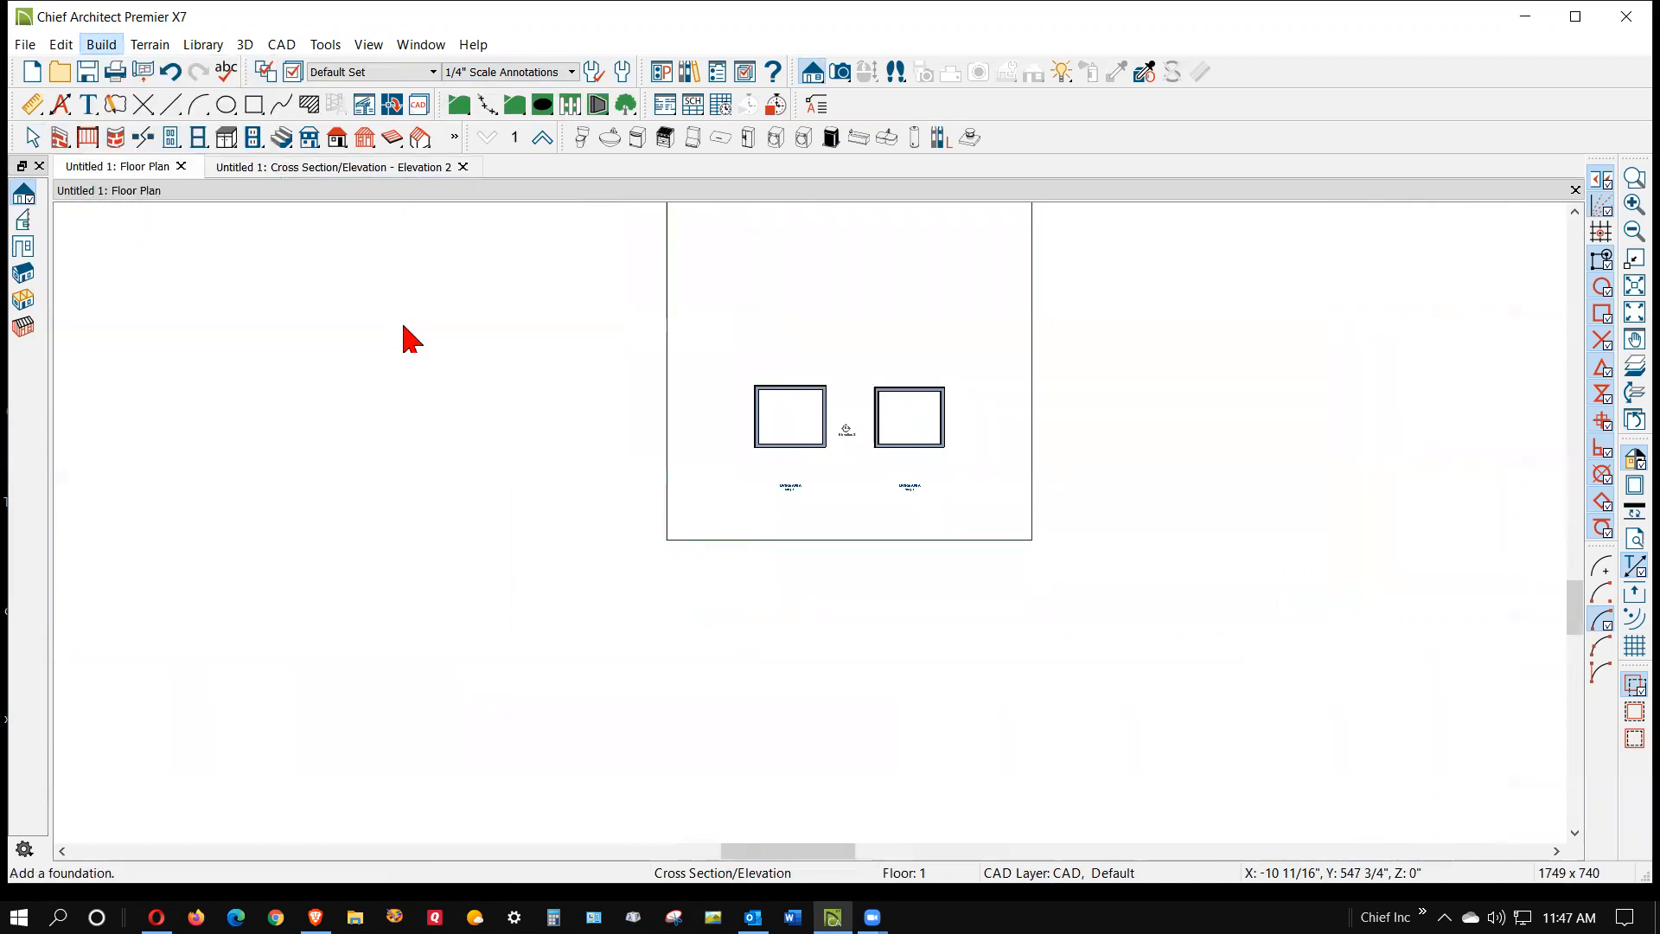
click(949, 796)
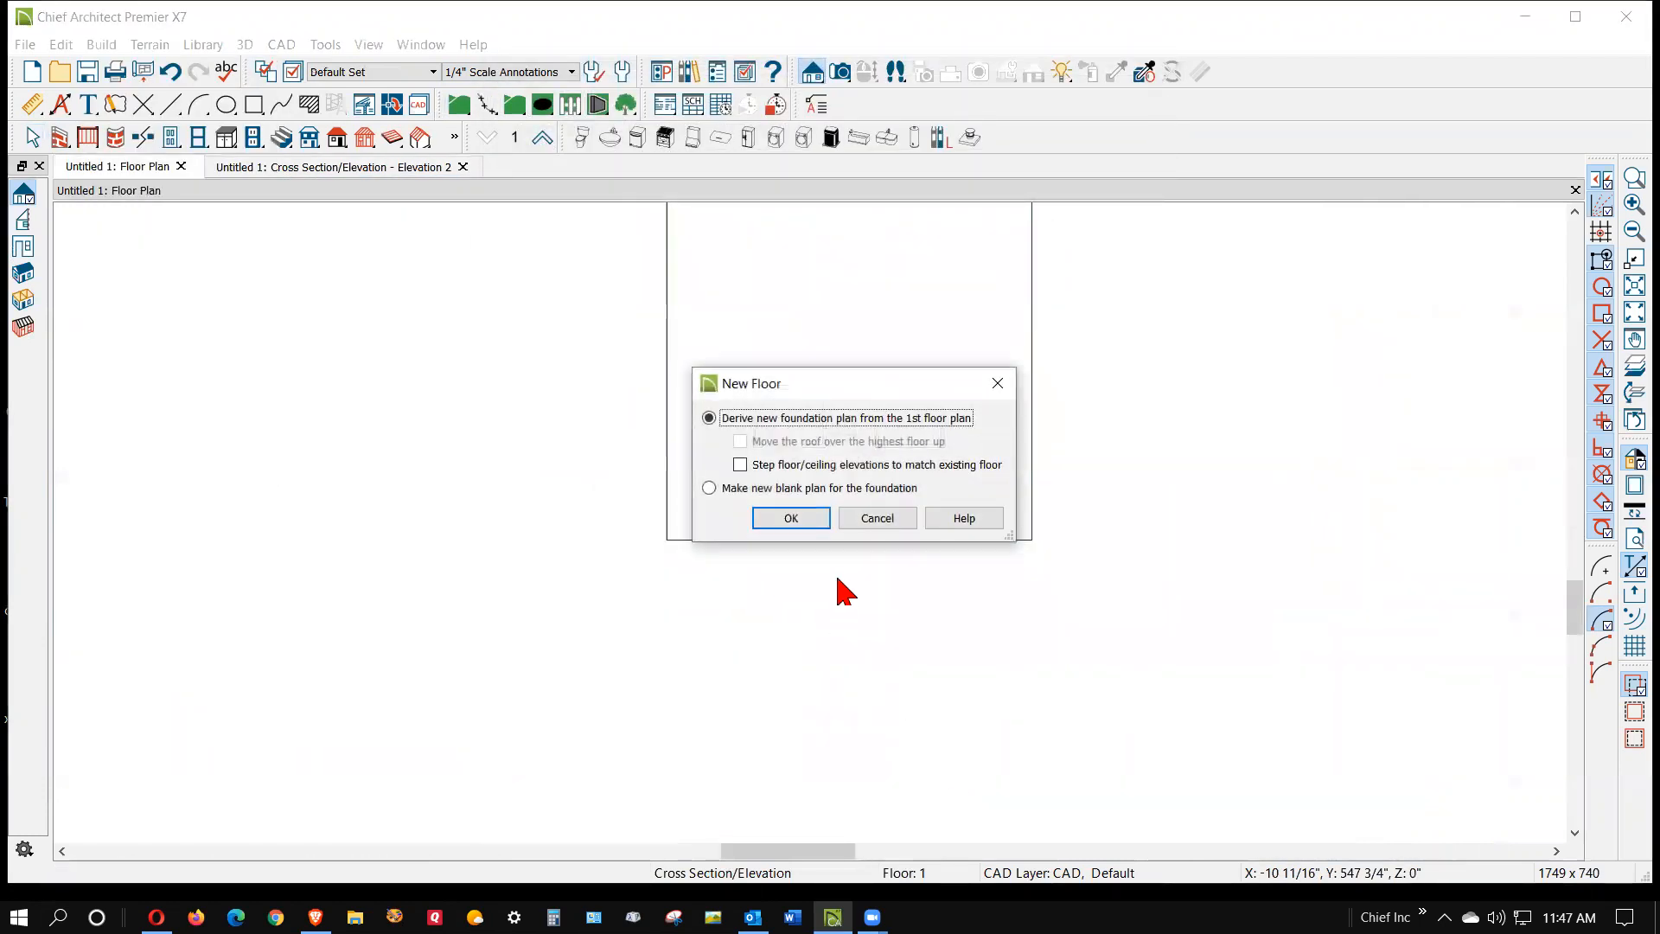
click(791, 518)
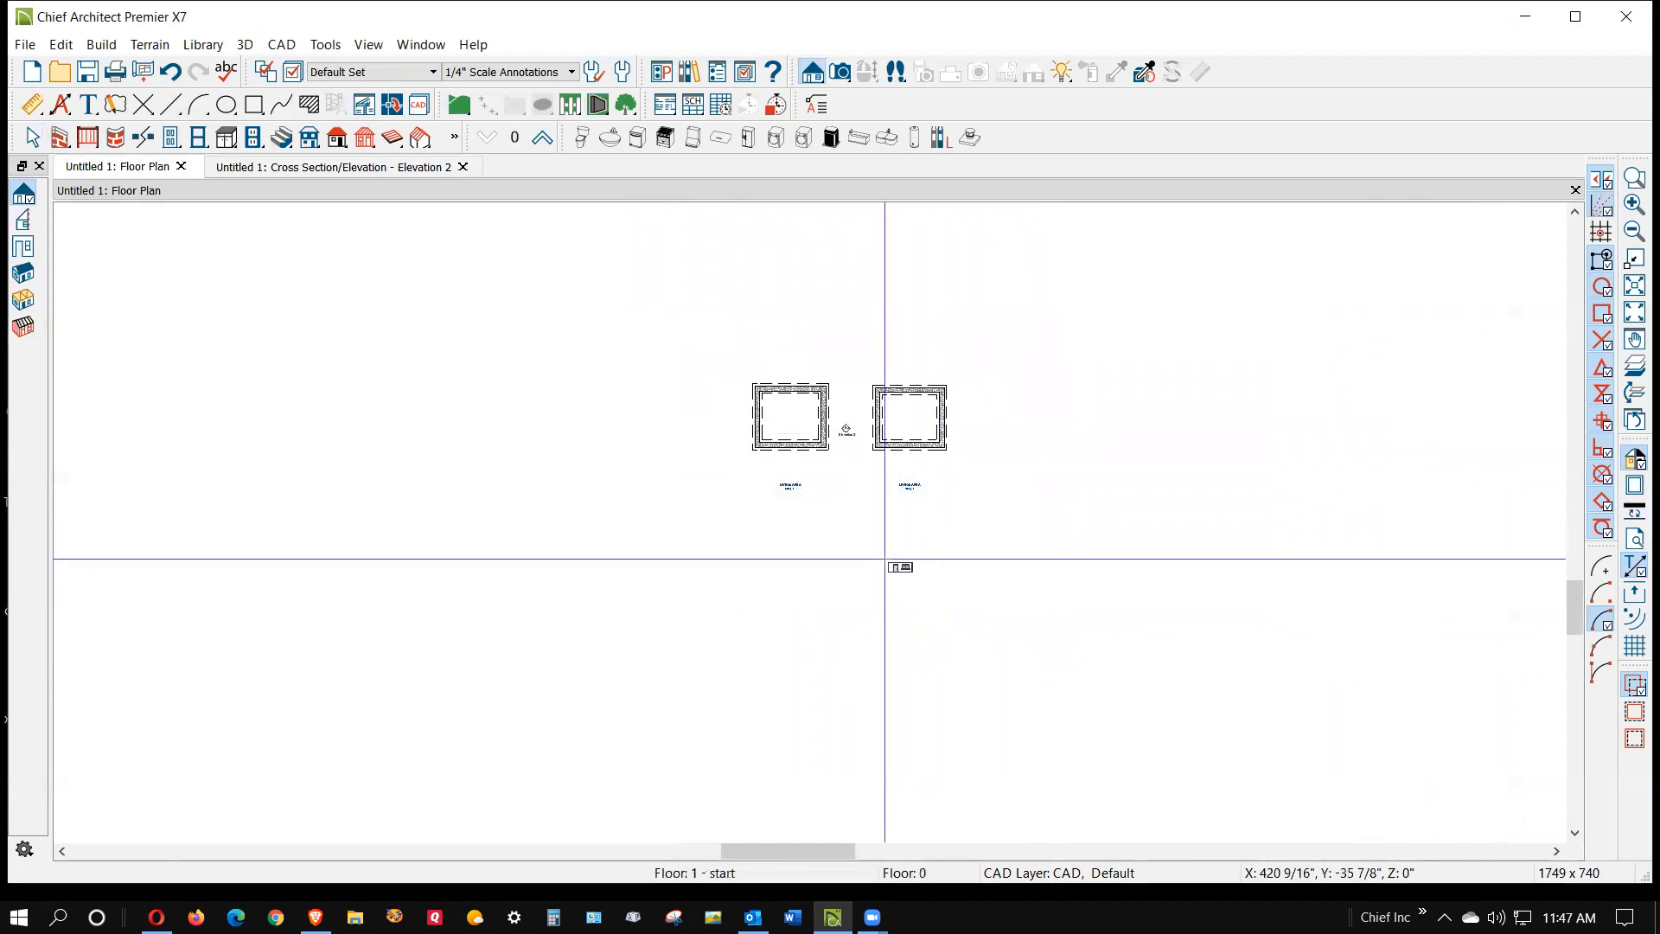
- Inspect the foundation walls and footings under both rooms in the cross section, and close that view
click(397, 167)
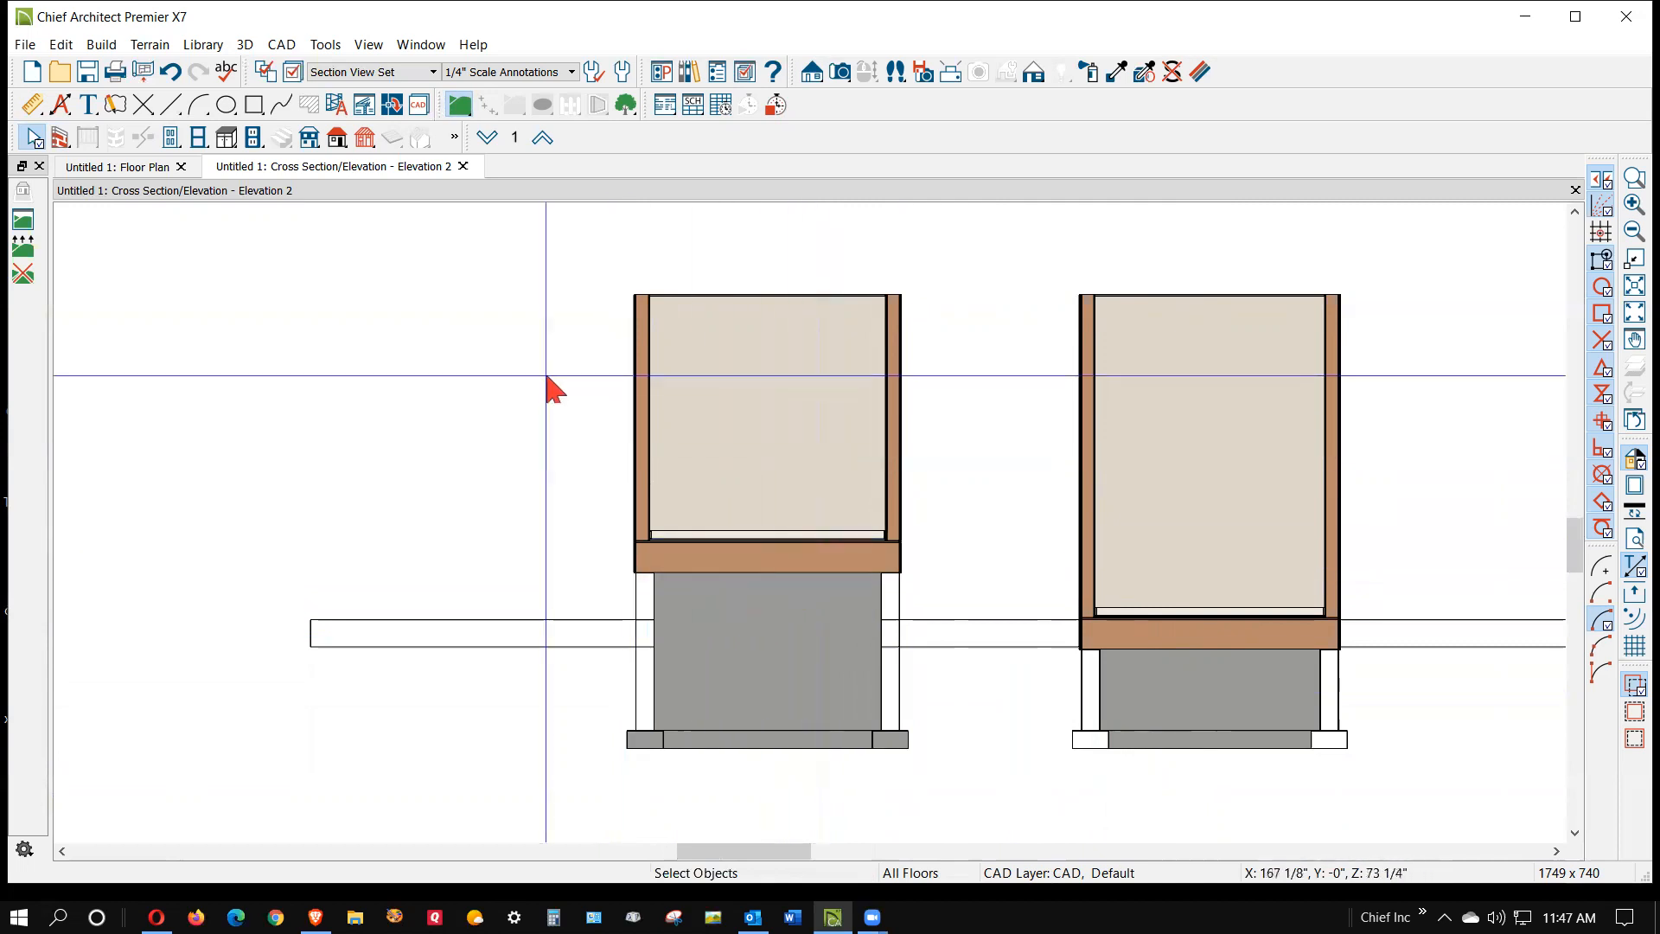
scroll(573, 406, down, 1)
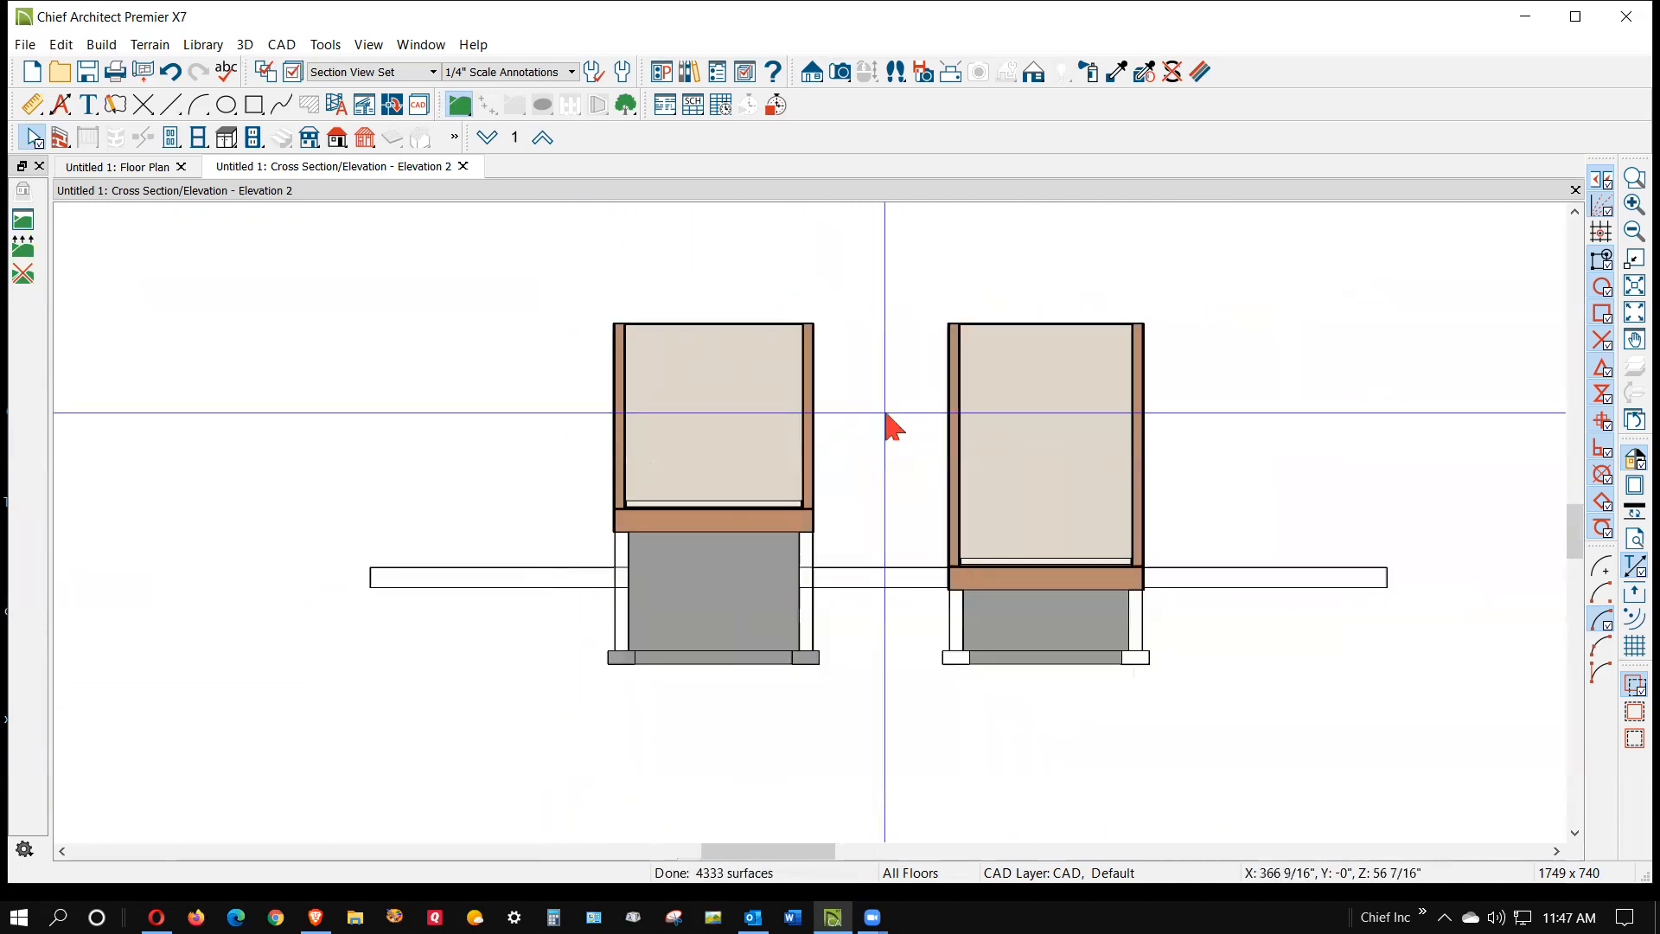
click(1575, 190)
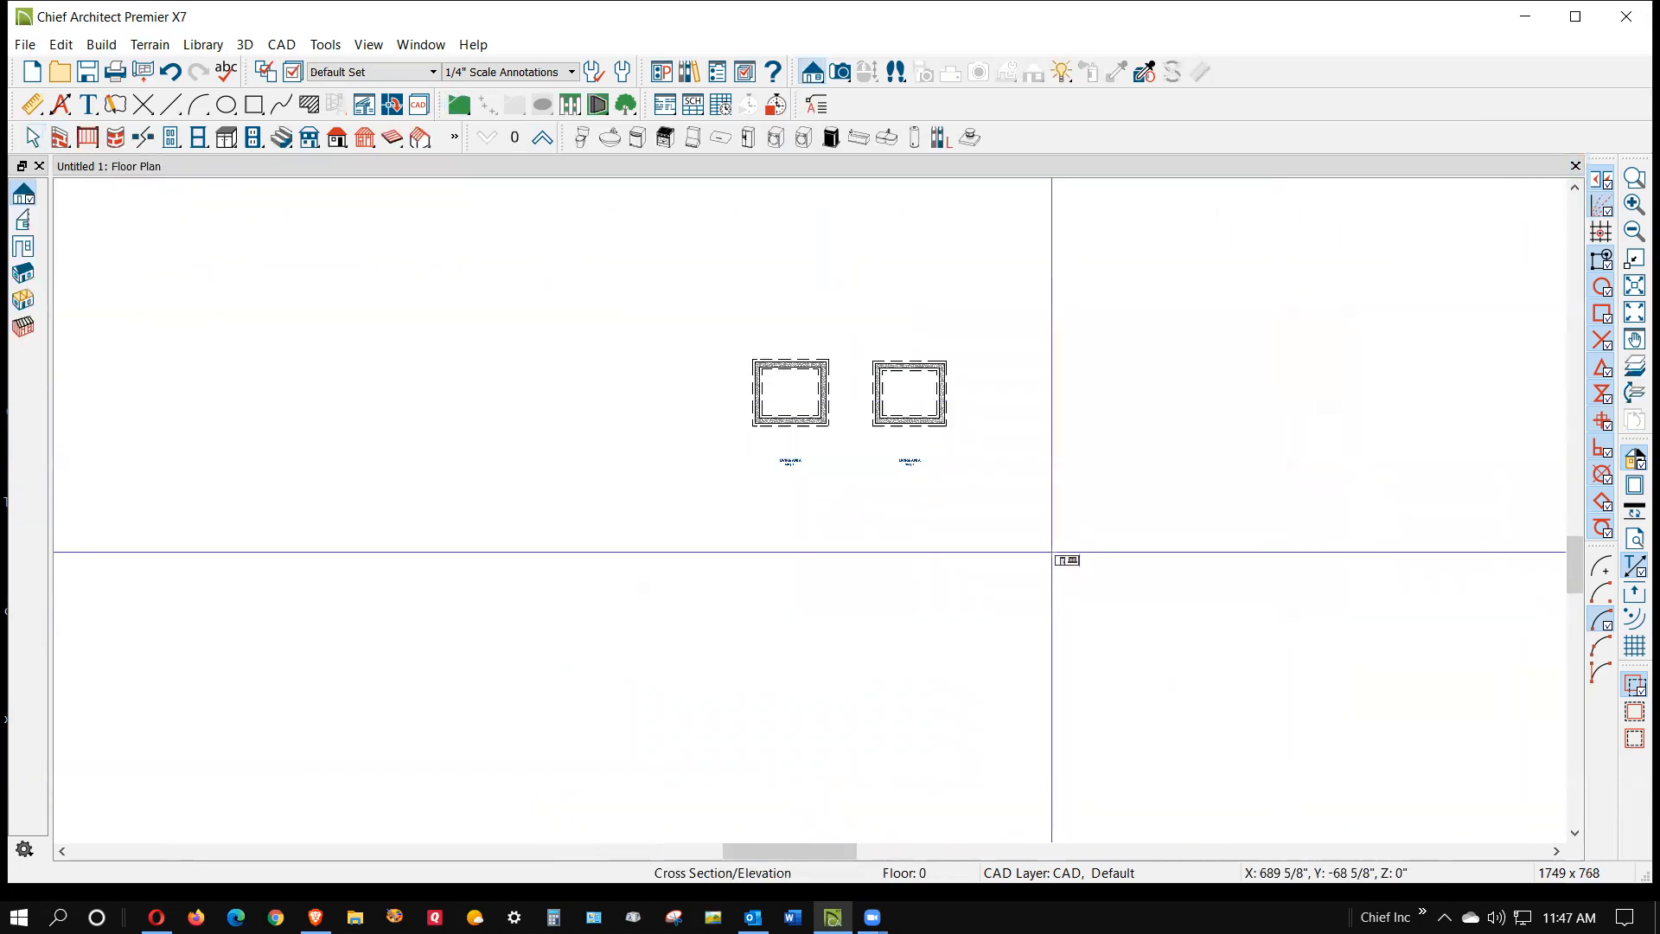
- Create a full camera view from floor 1 towards both rooms, examine where they meet the terrain, and close the view
click(542, 137)
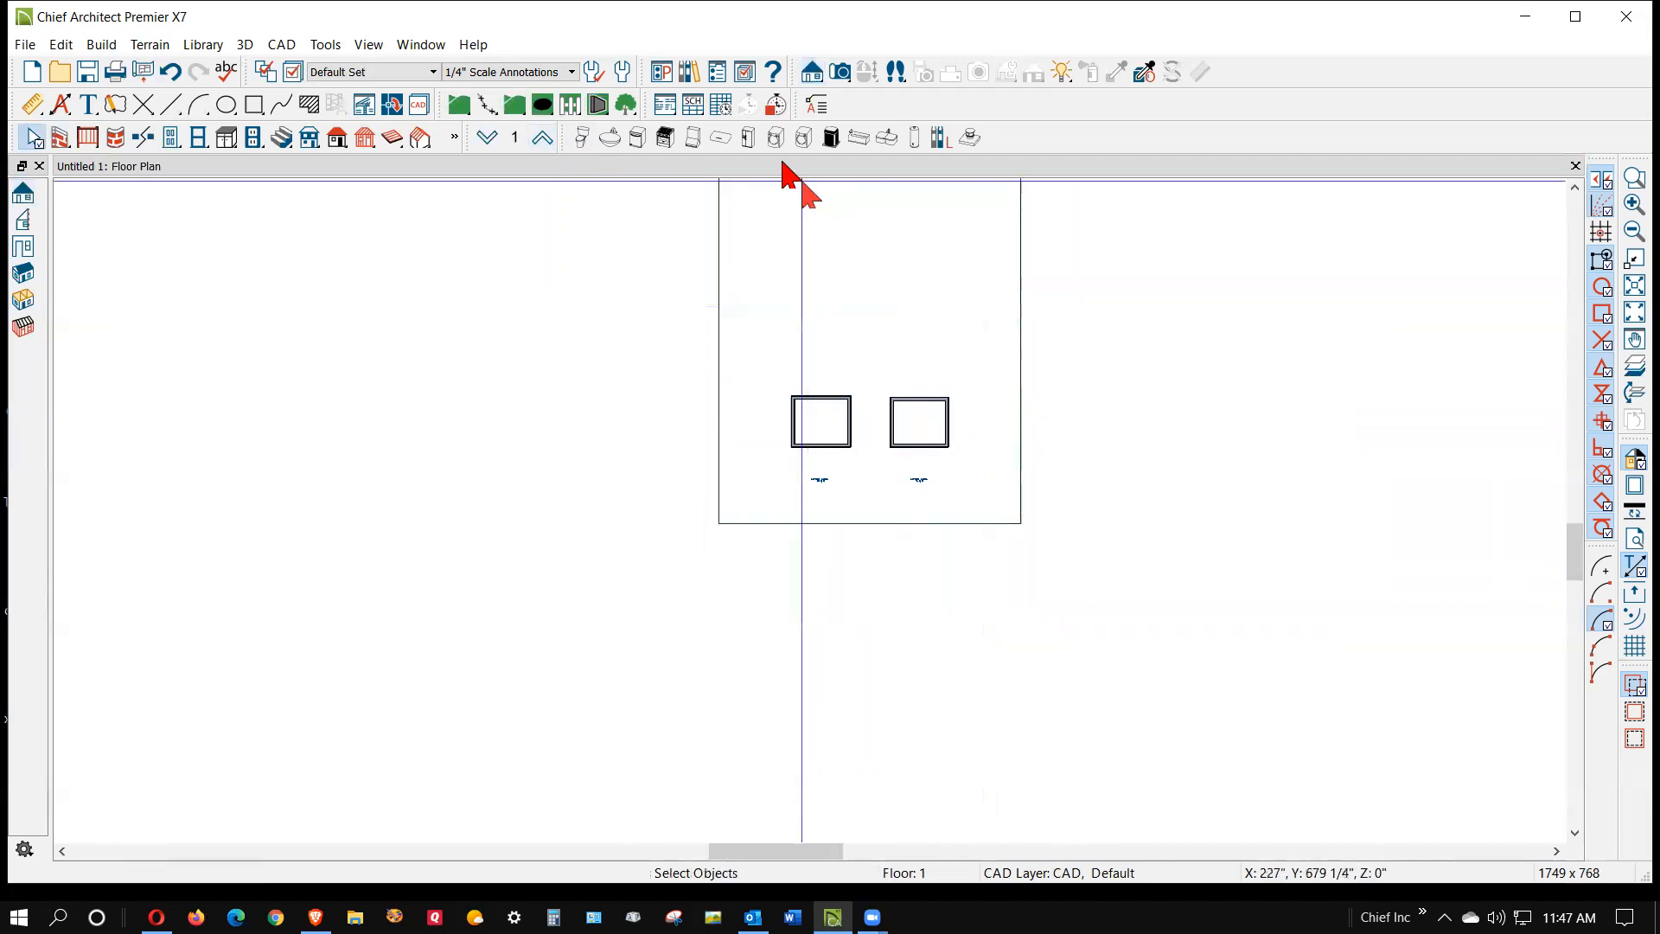
click(840, 73)
drag(972, 233, 859, 433)
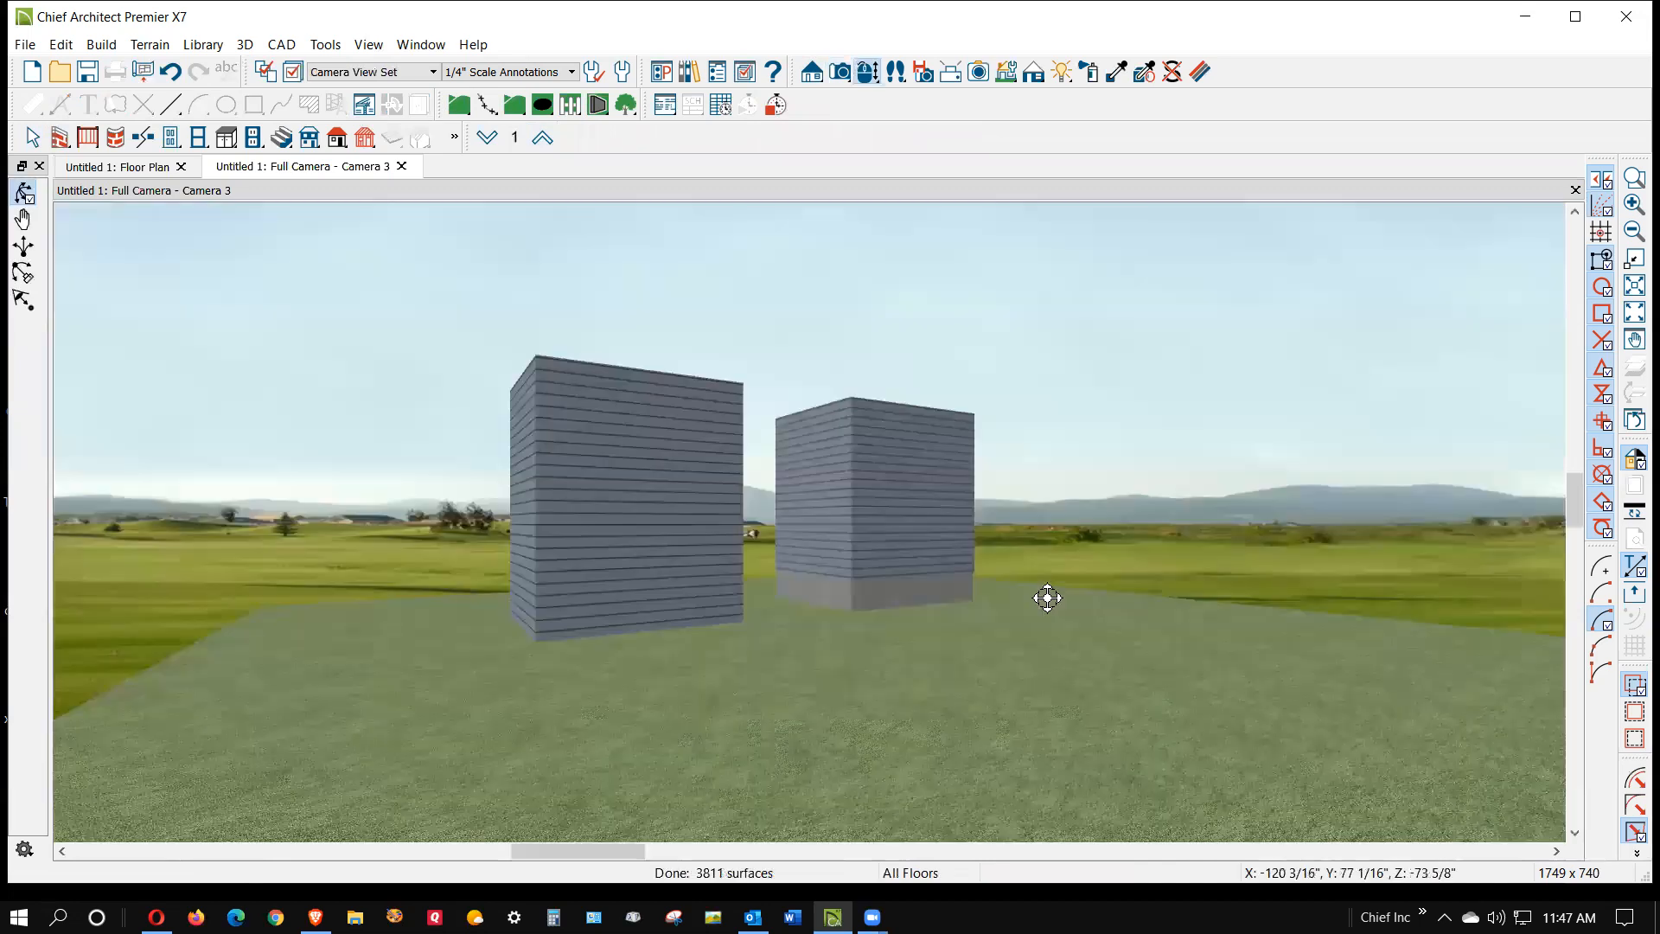
drag(931, 592, 893, 615)
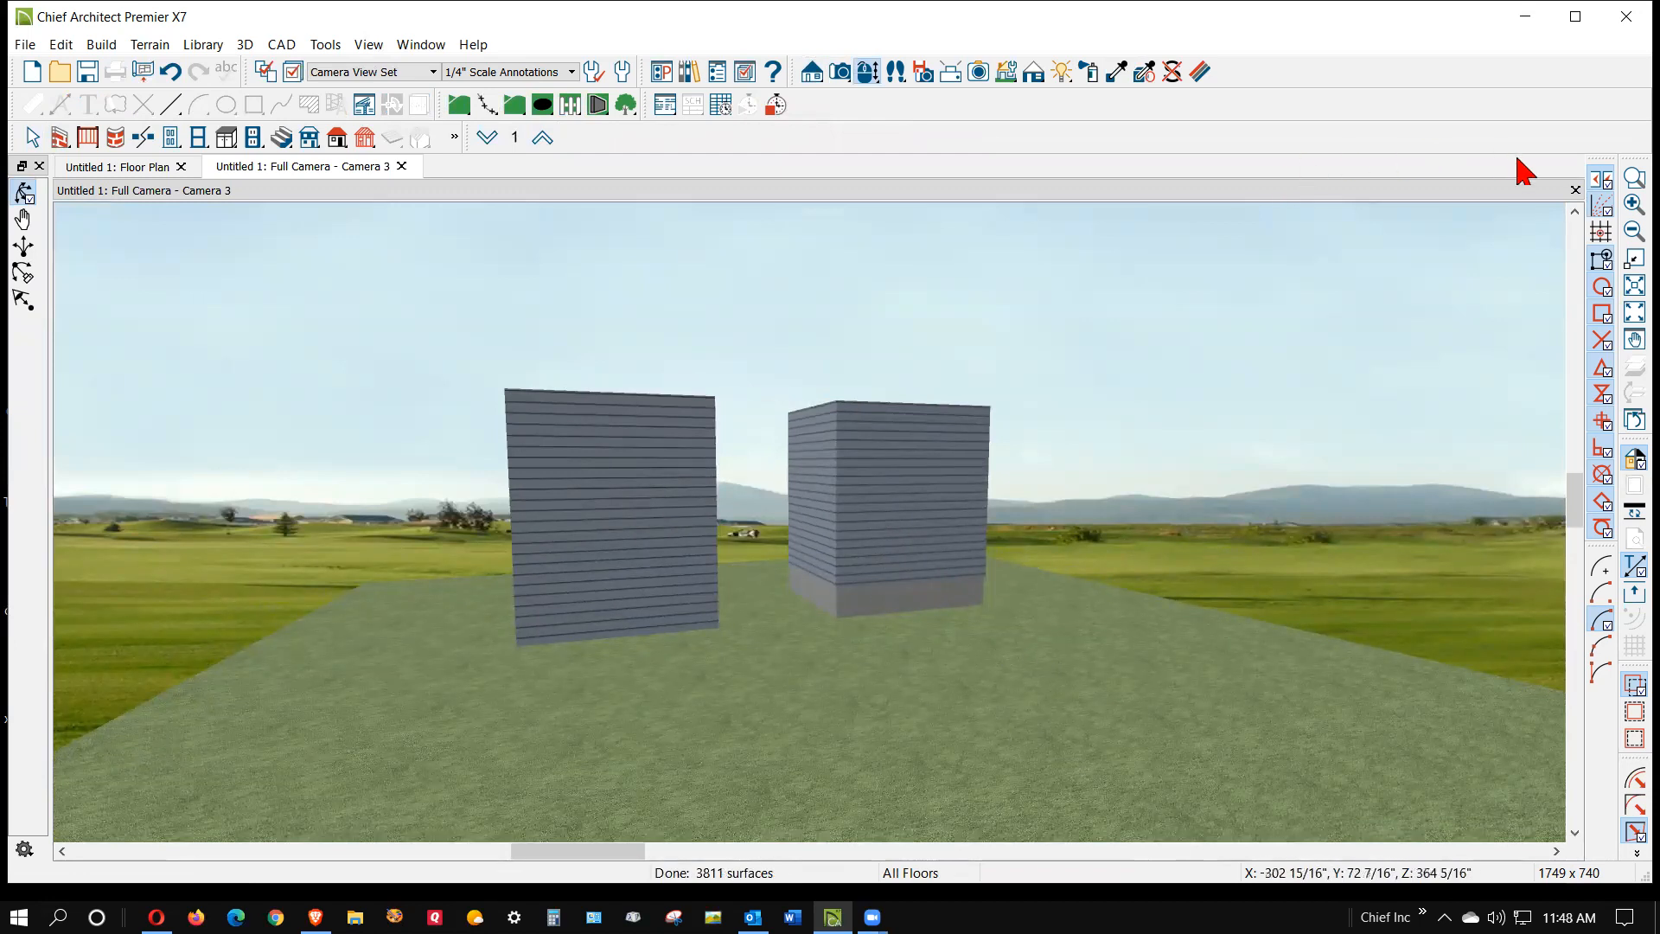
click(1576, 190)
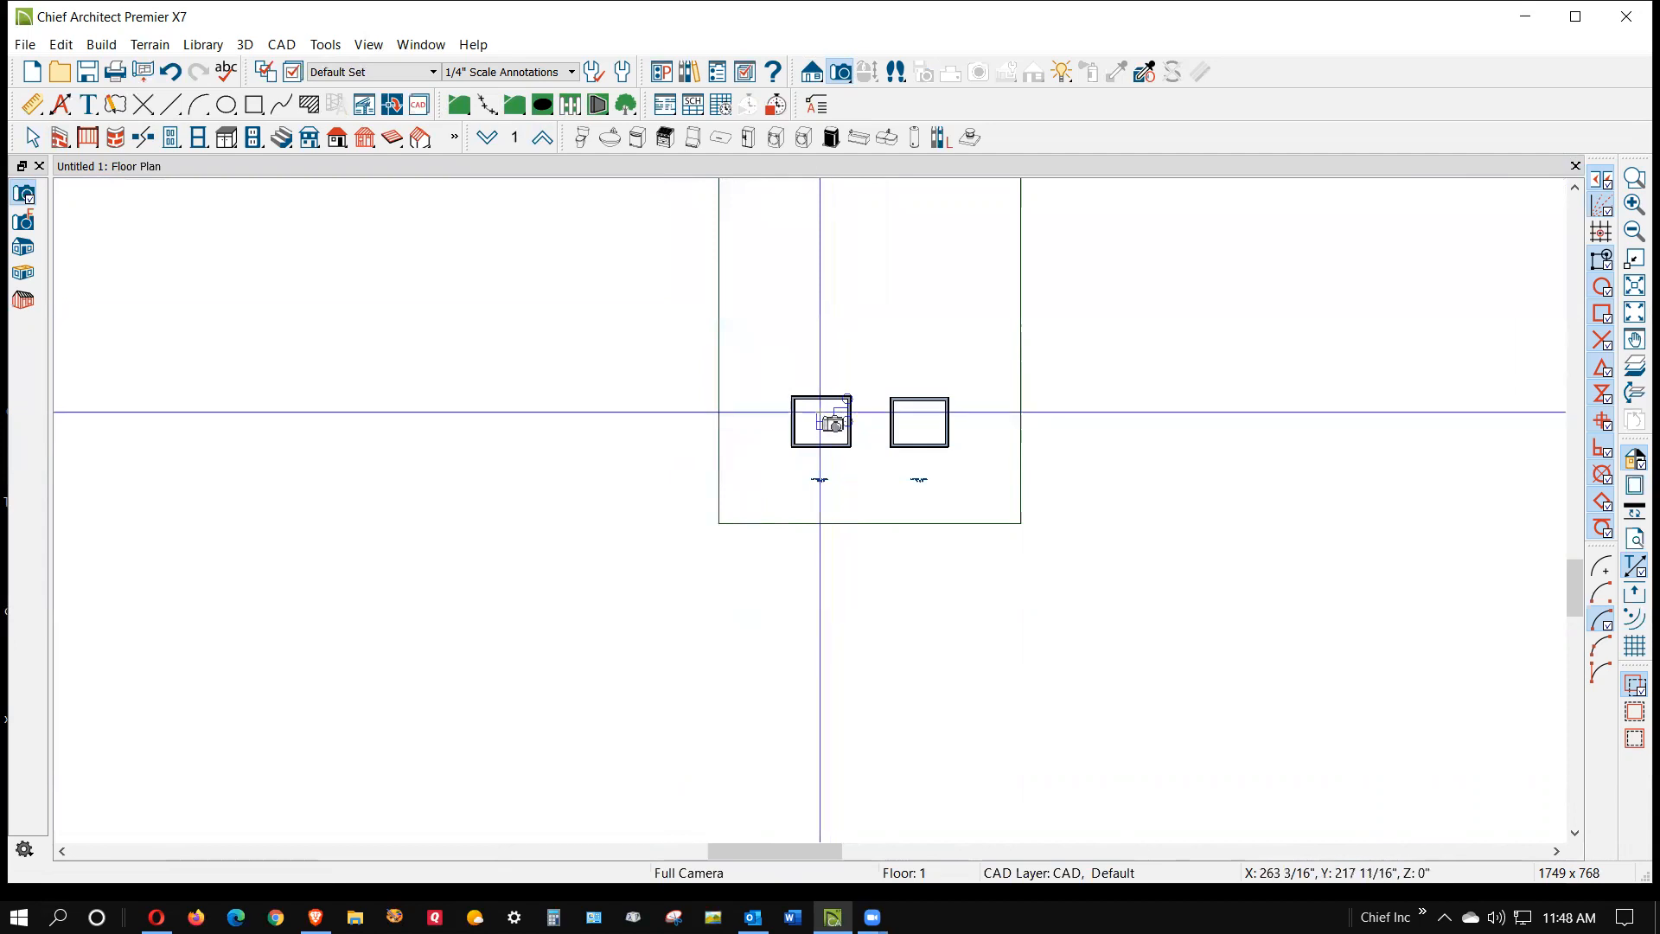
- Review the absolute floor elevation in the lowered room's structure settings, and close its specification
scroll(810, 436, up, 3)
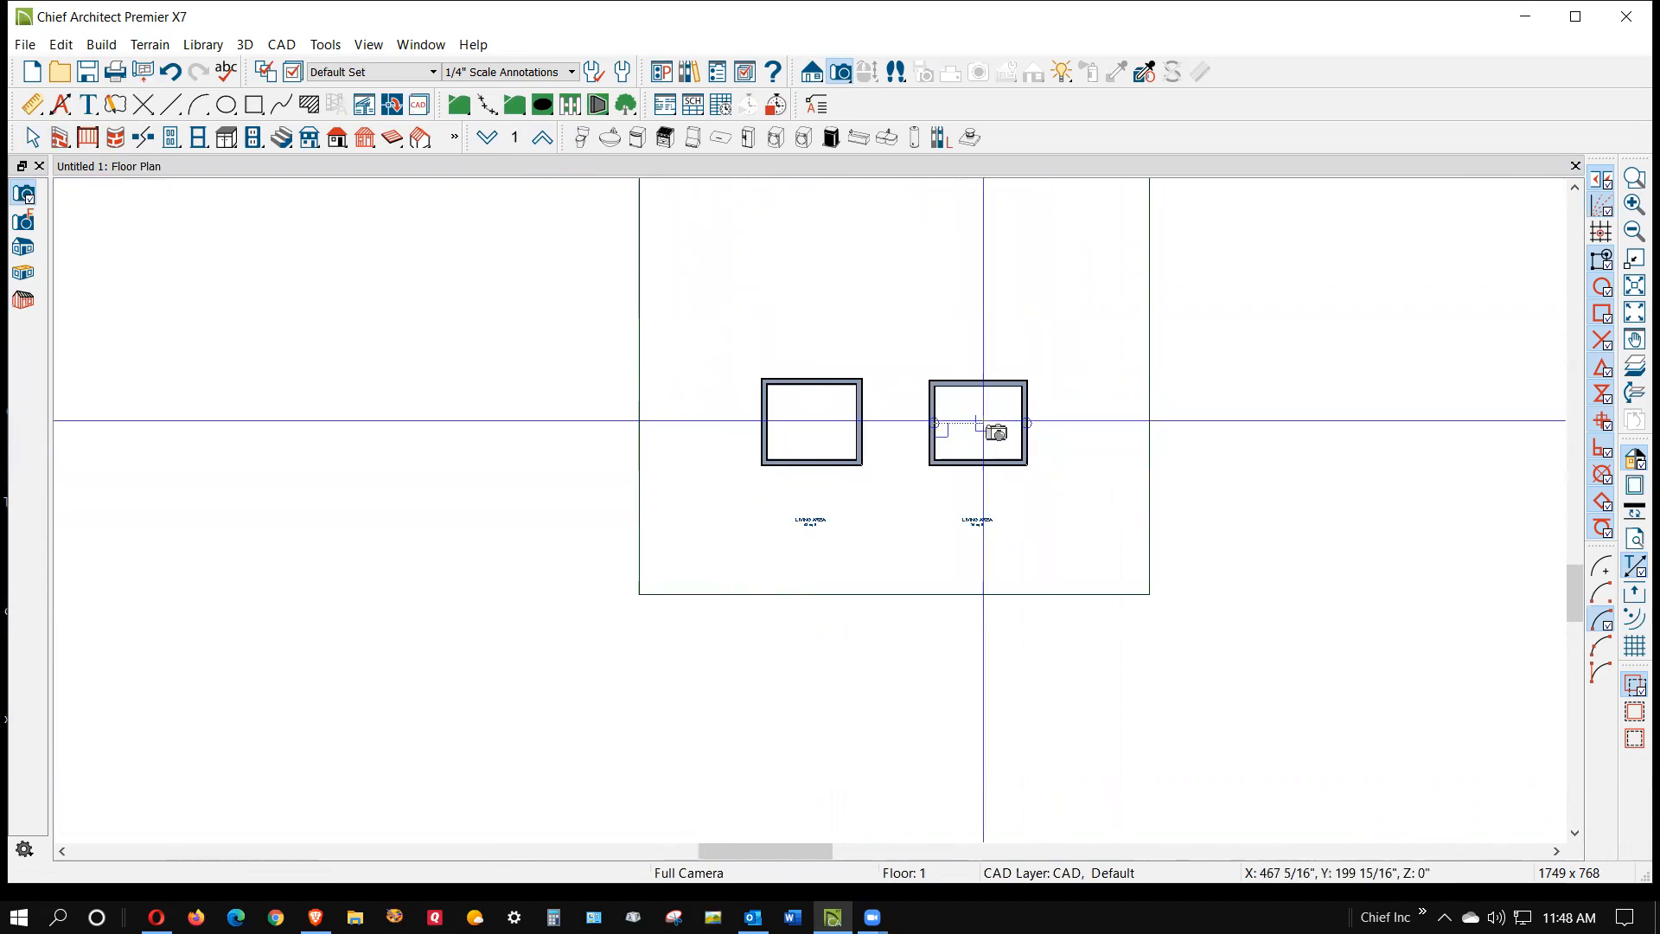
right_click(983, 422)
click(1051, 480)
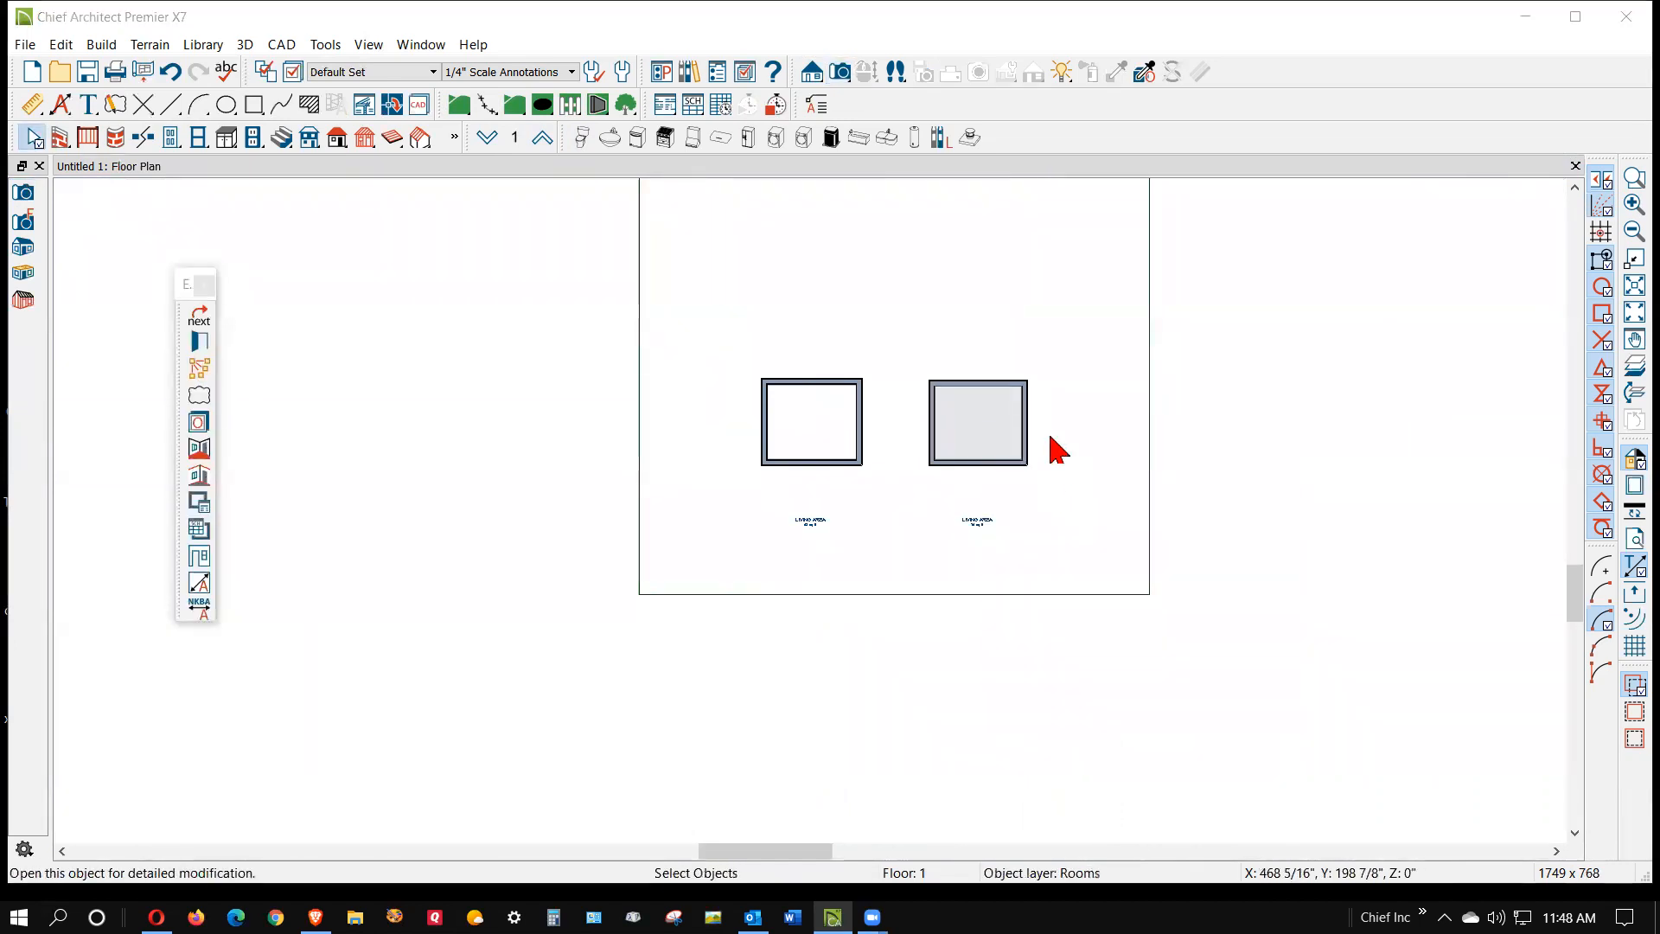
click(225, 186)
click(505, 236)
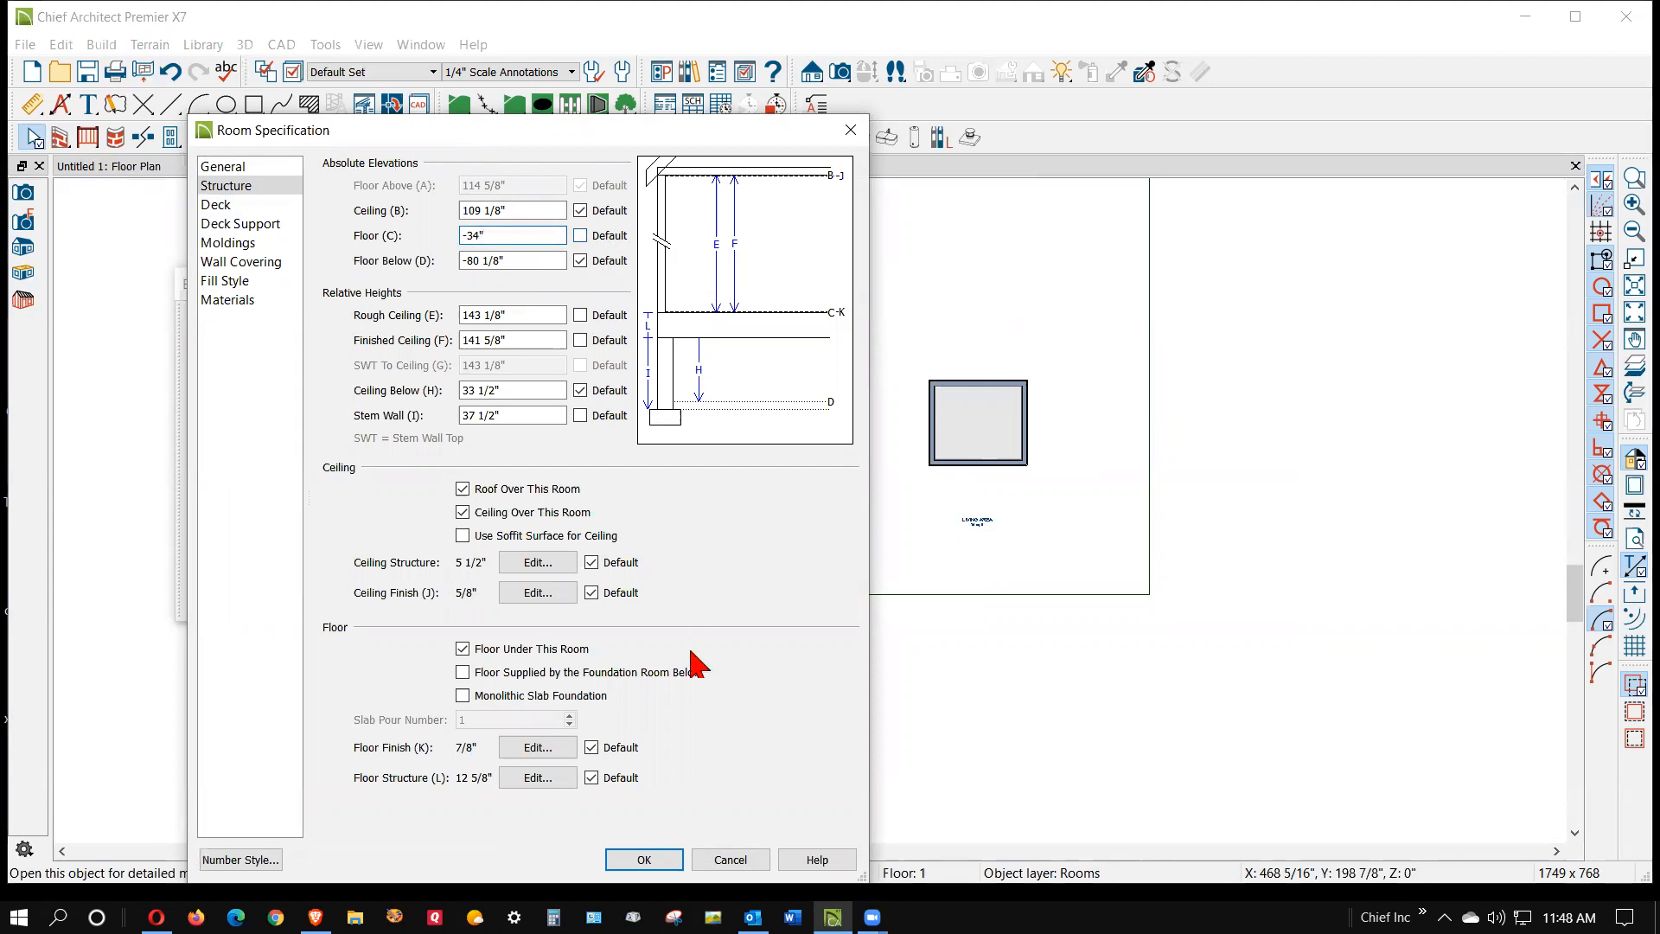
click(654, 862)
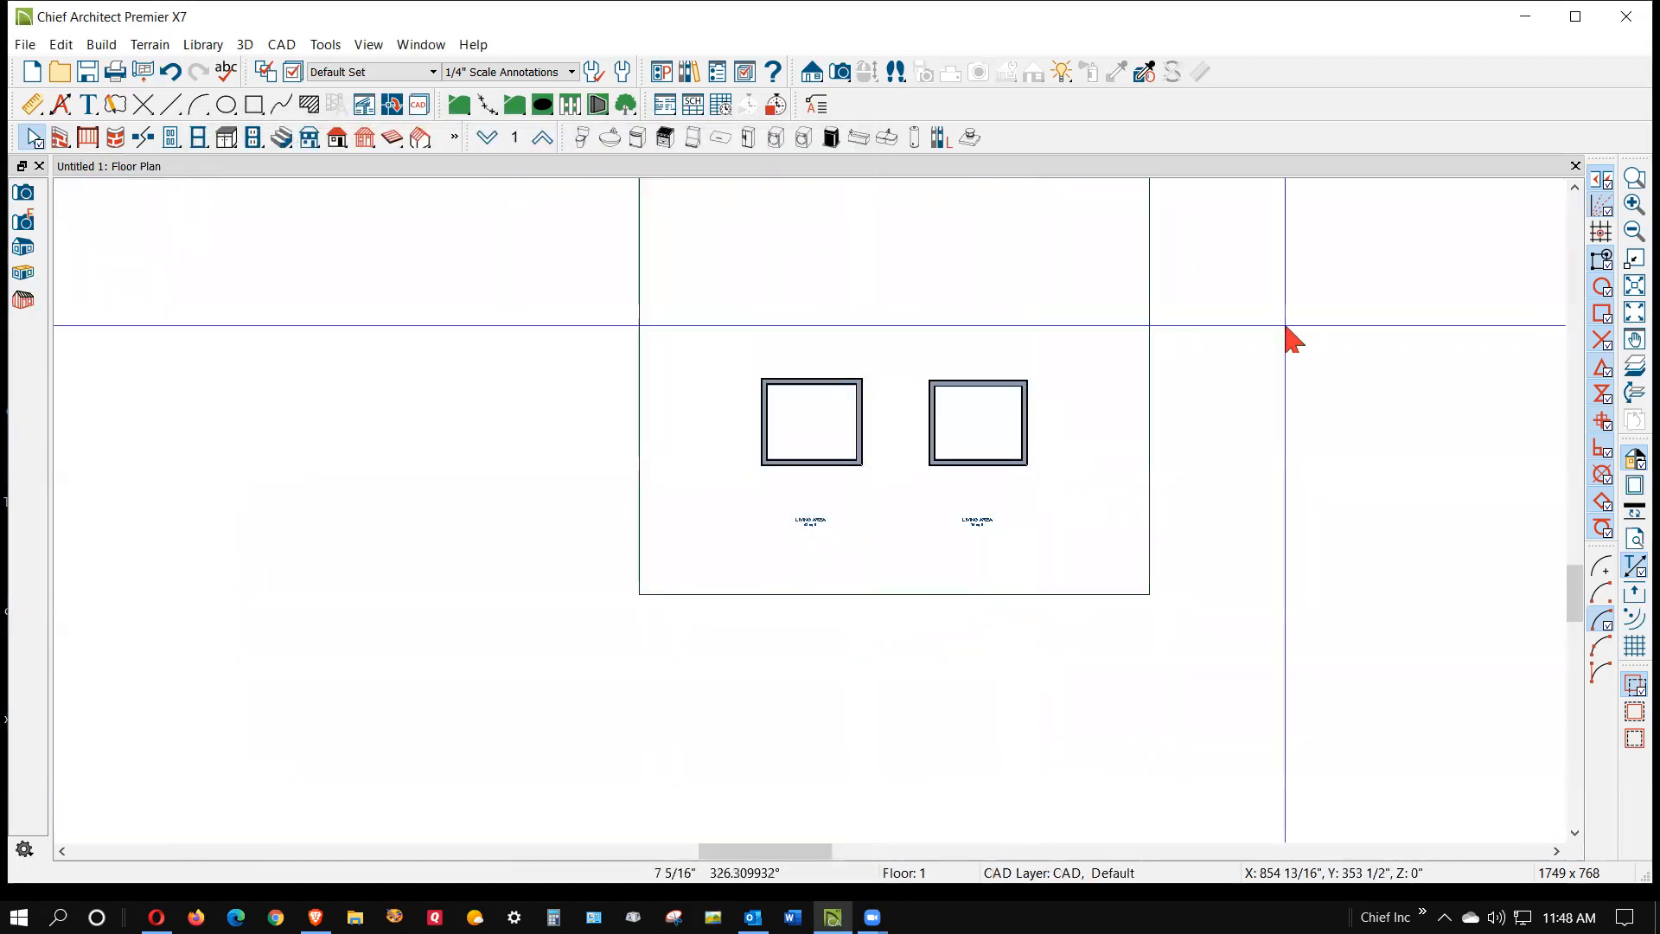
- Close the untitled plan without saving it, and exit the program
click(1575, 167)
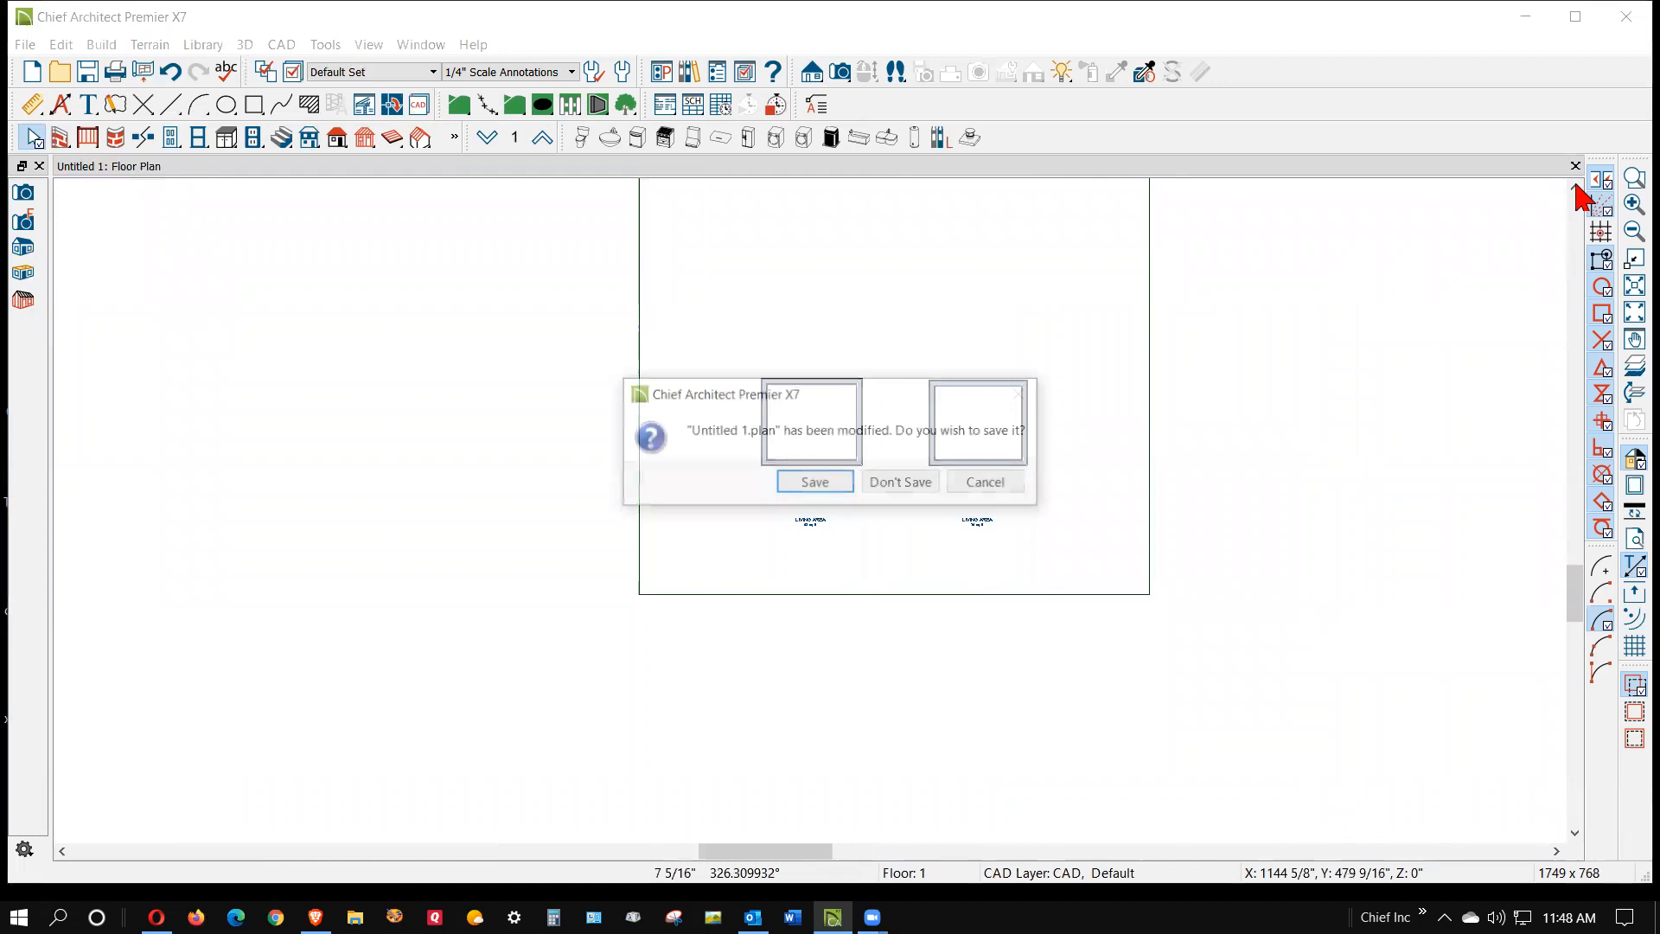
click(925, 483)
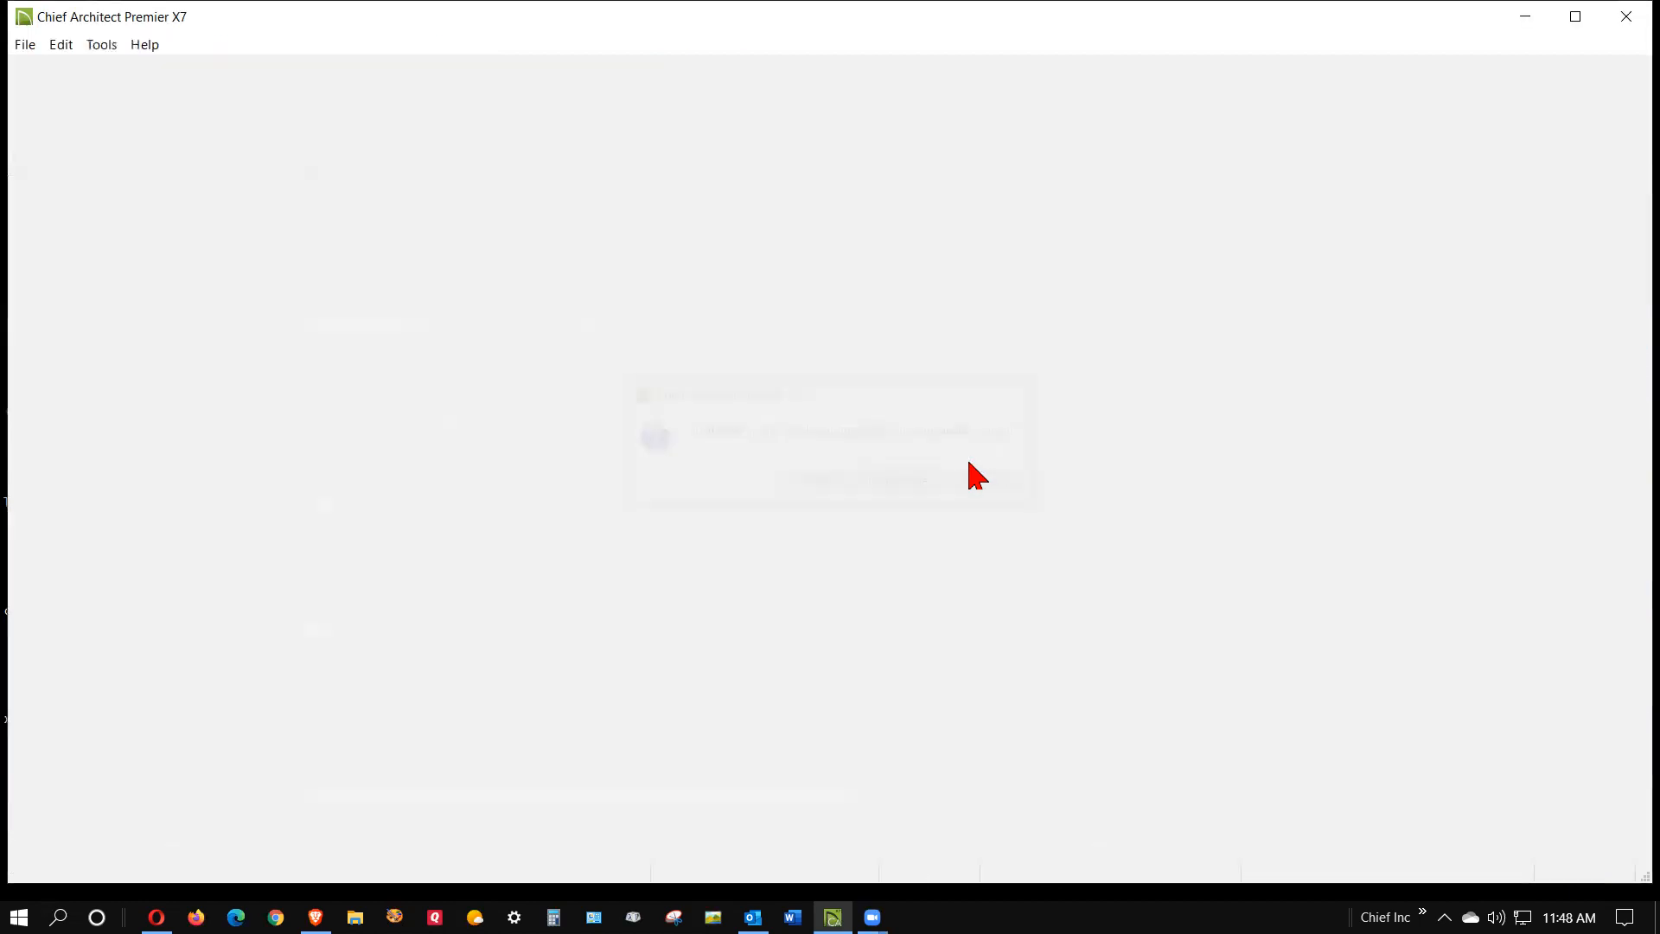
click(1626, 17)
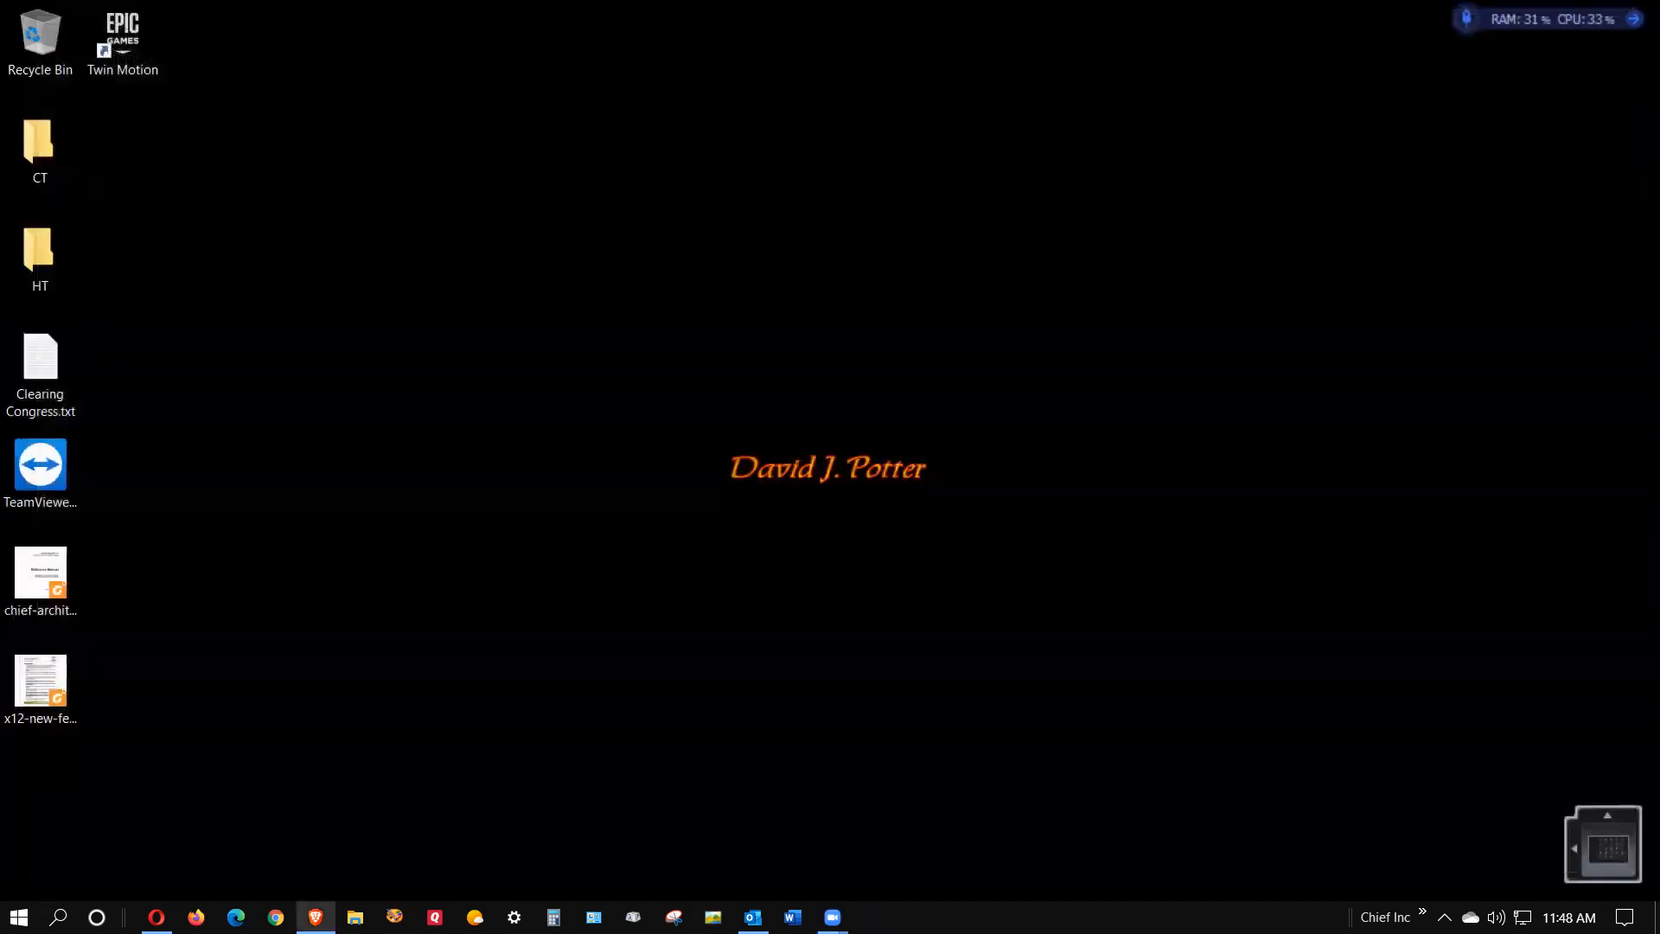